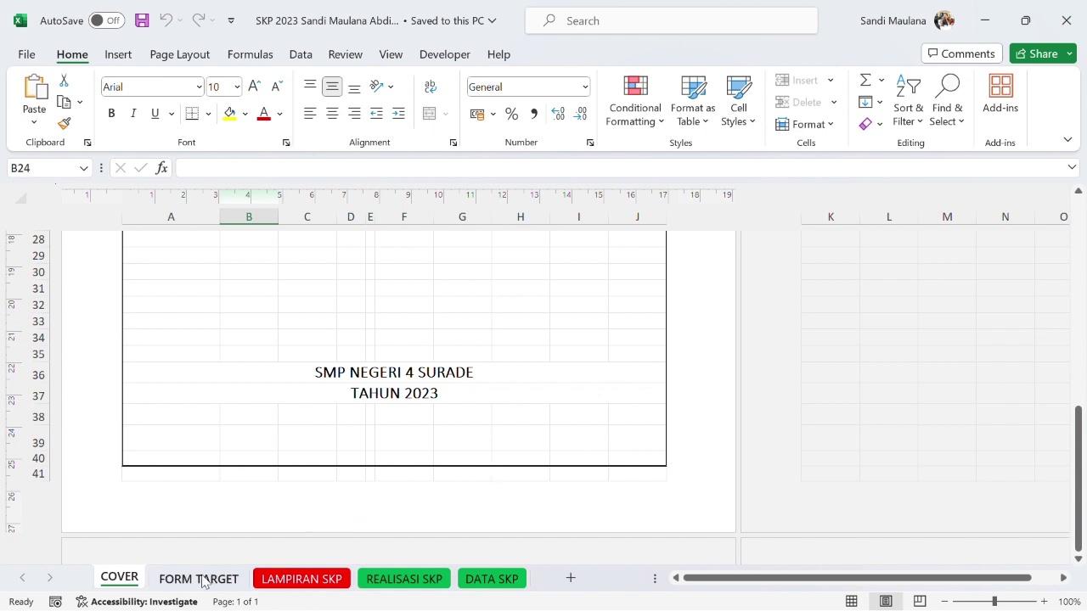
Unprotect the COVER sheet from the Review ribbon and move to the FORM TARGET sheet.
click(302, 56)
click(394, 56)
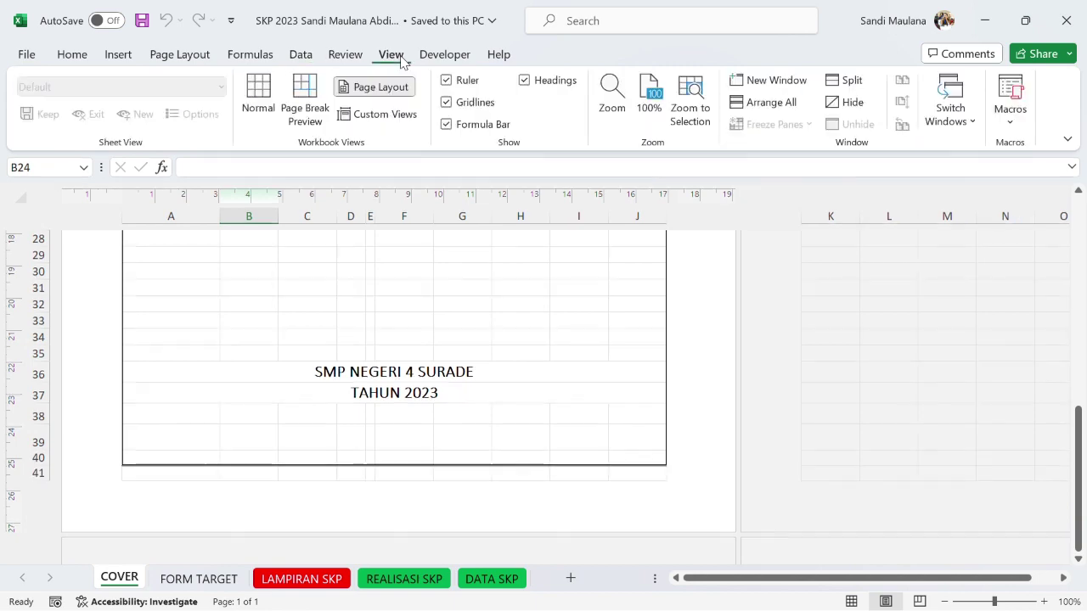
click(248, 56)
click(299, 56)
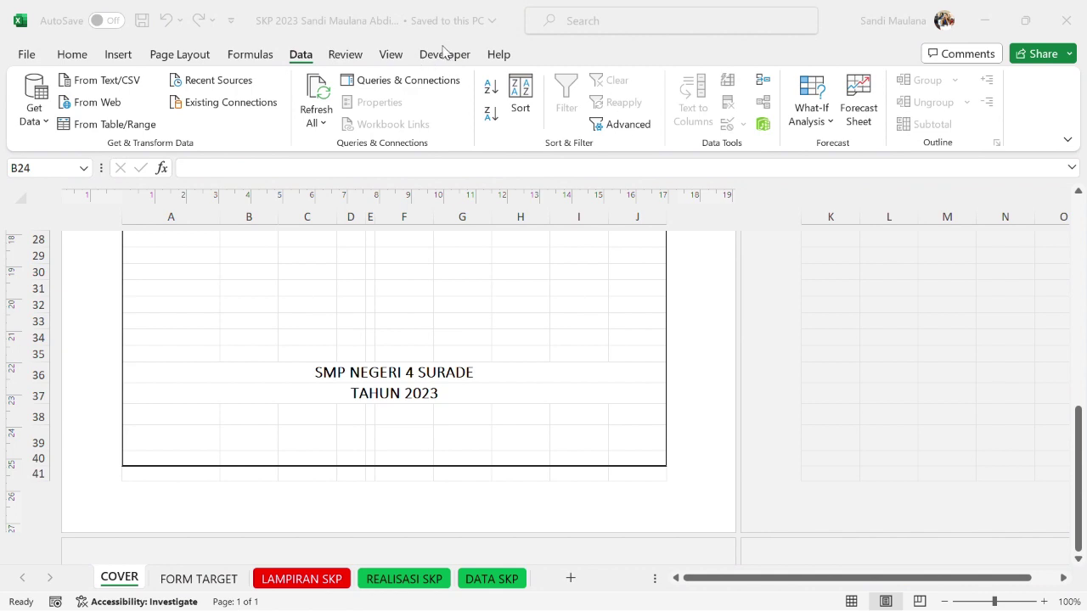
scroll(447, 54, down, 1)
click(354, 57)
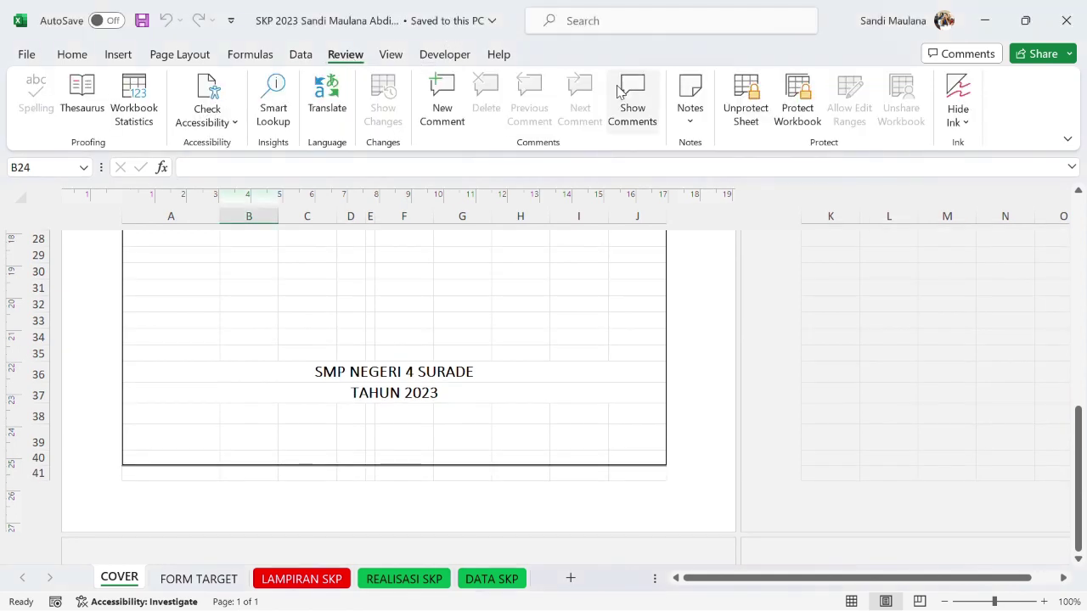
click(749, 111)
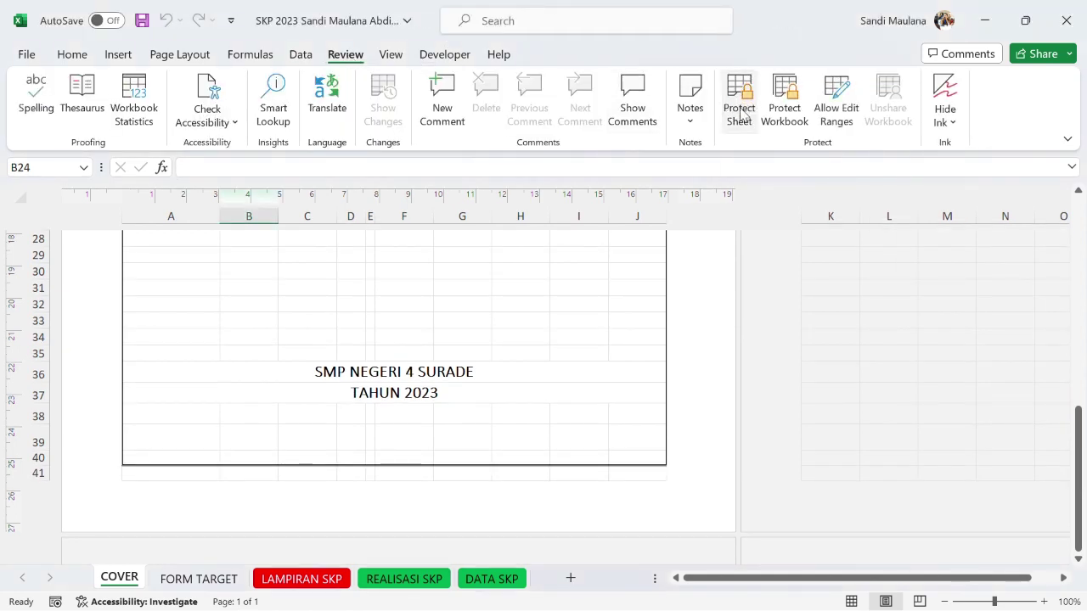
click(199, 579)
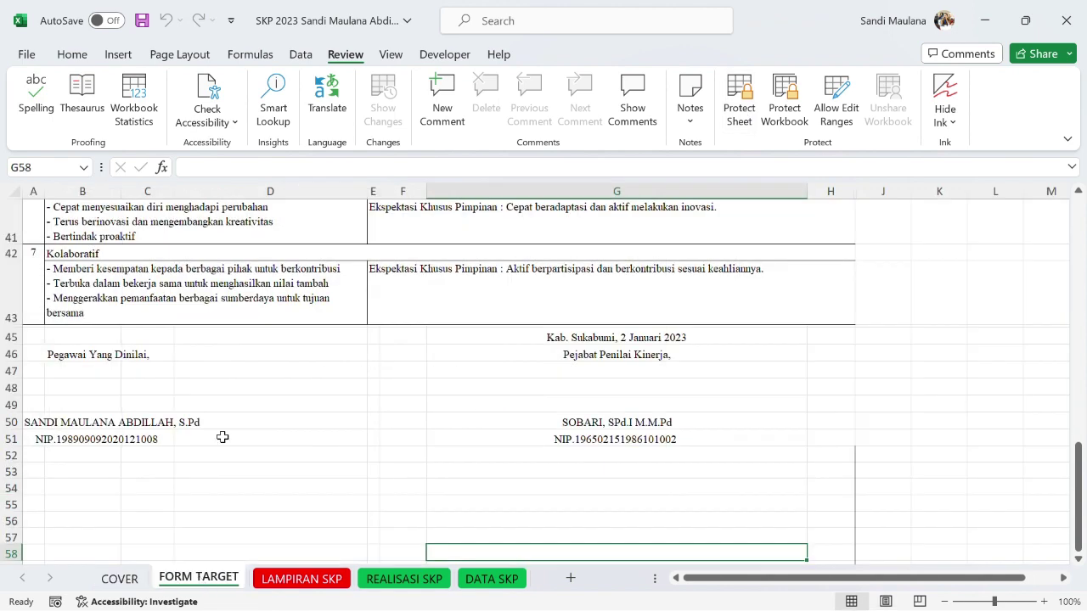
Insert the WhatsApp signature image from the Downloads folder as a picture from this device.
click(131, 66)
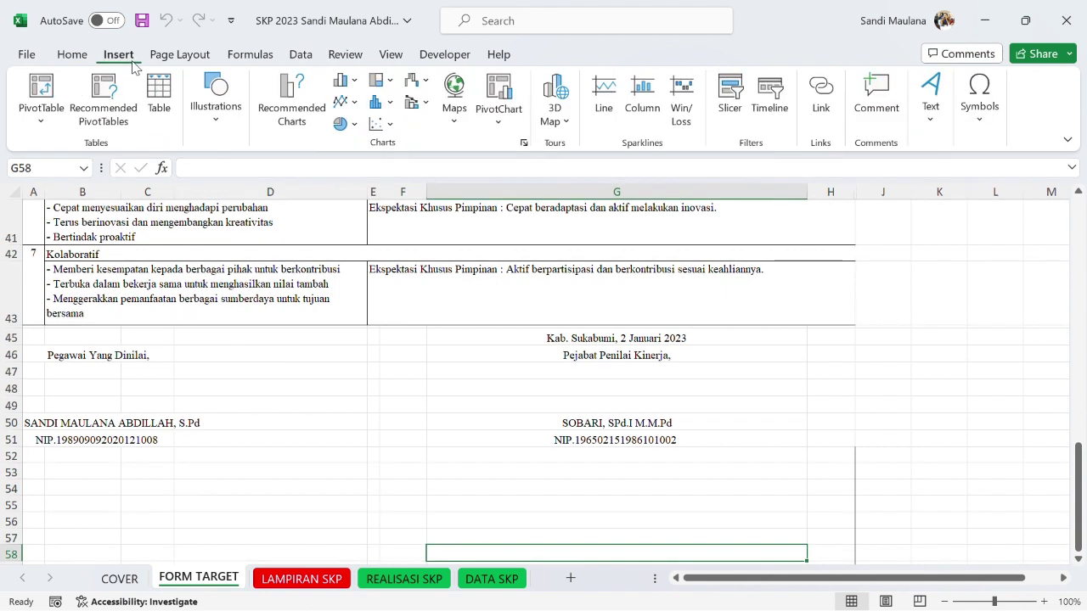
click(223, 124)
click(217, 175)
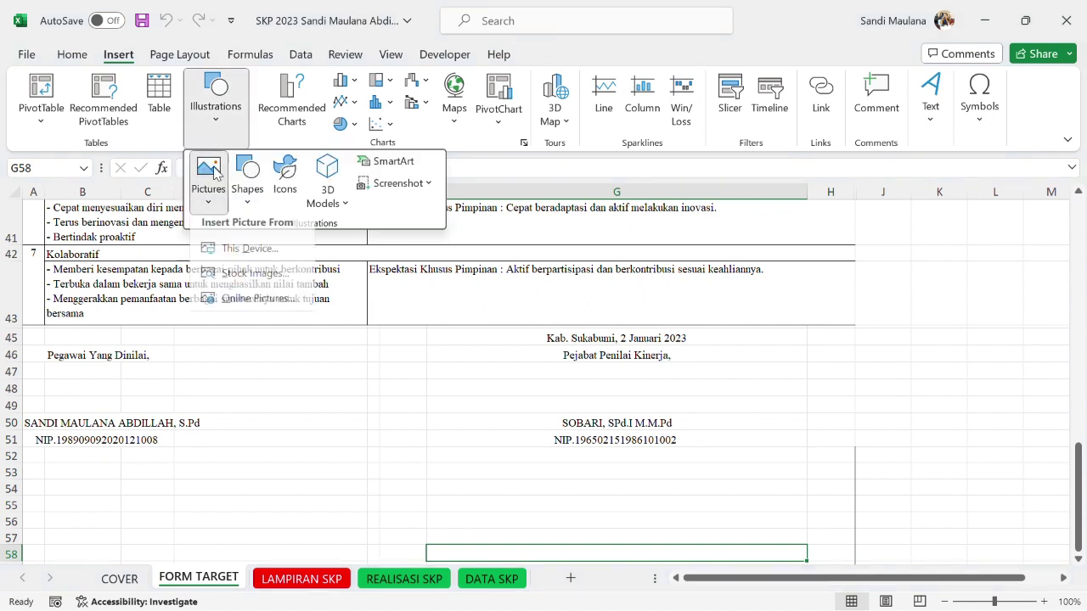
click(249, 257)
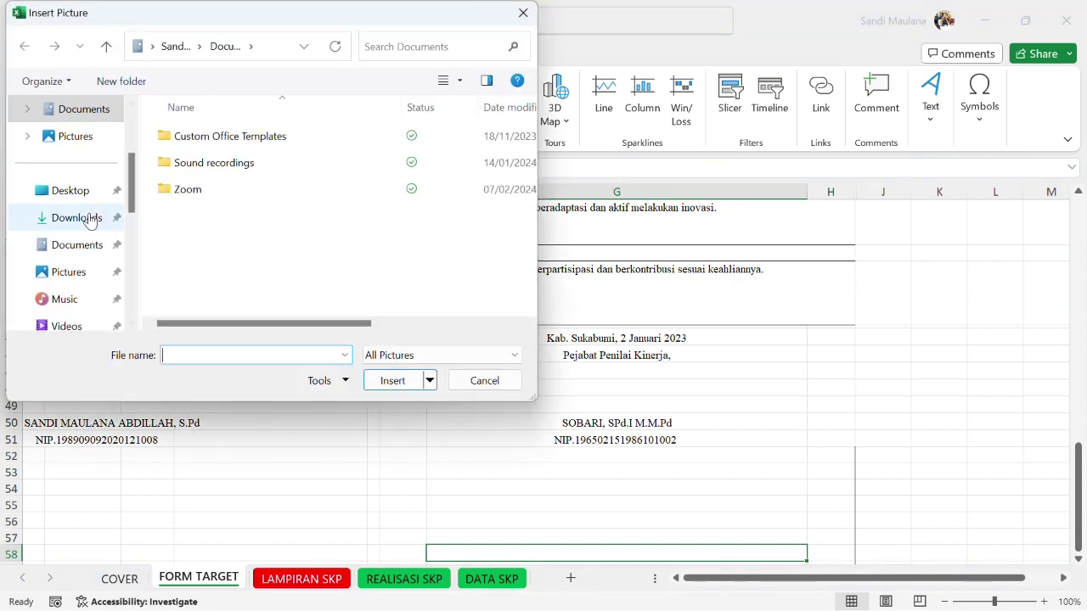
click(77, 218)
click(321, 167)
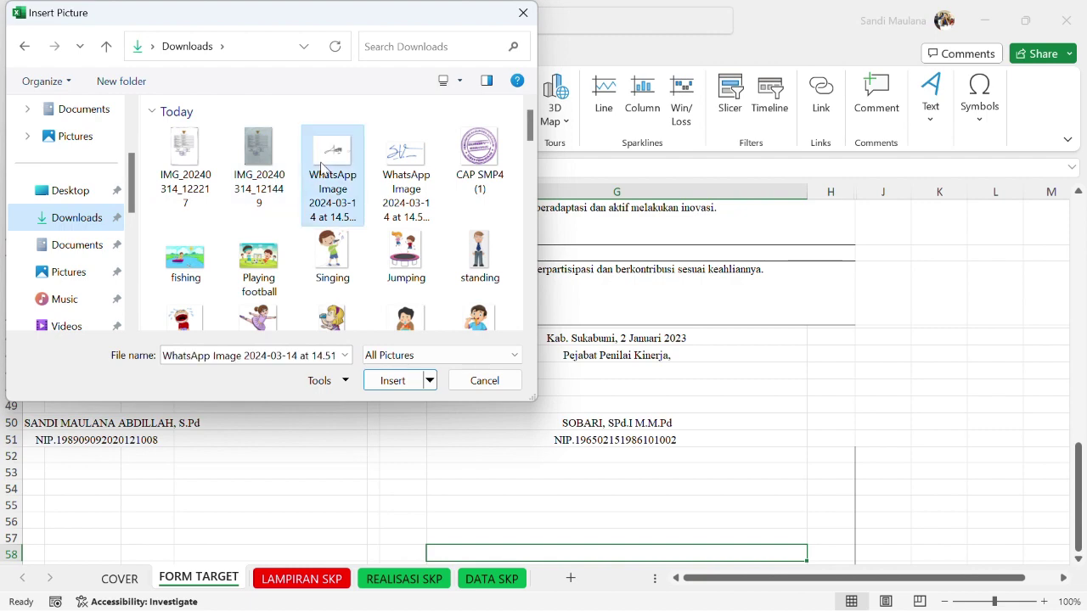
click(386, 384)
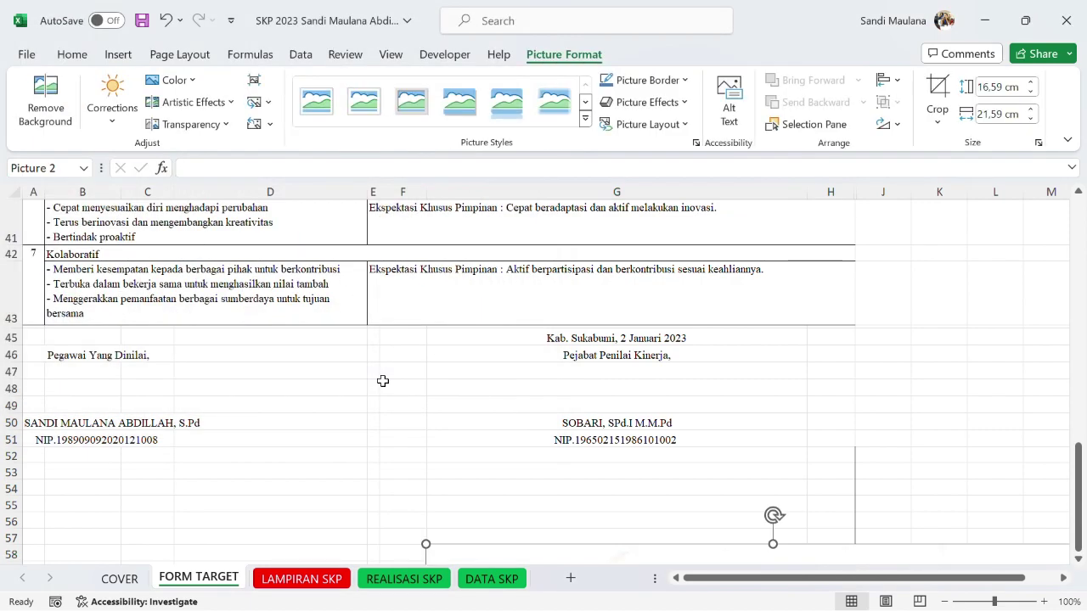
Move the signature picture up to the signing area and resize it to 7.8 × 10.16 cm.
drag(861, 553, 618, 323)
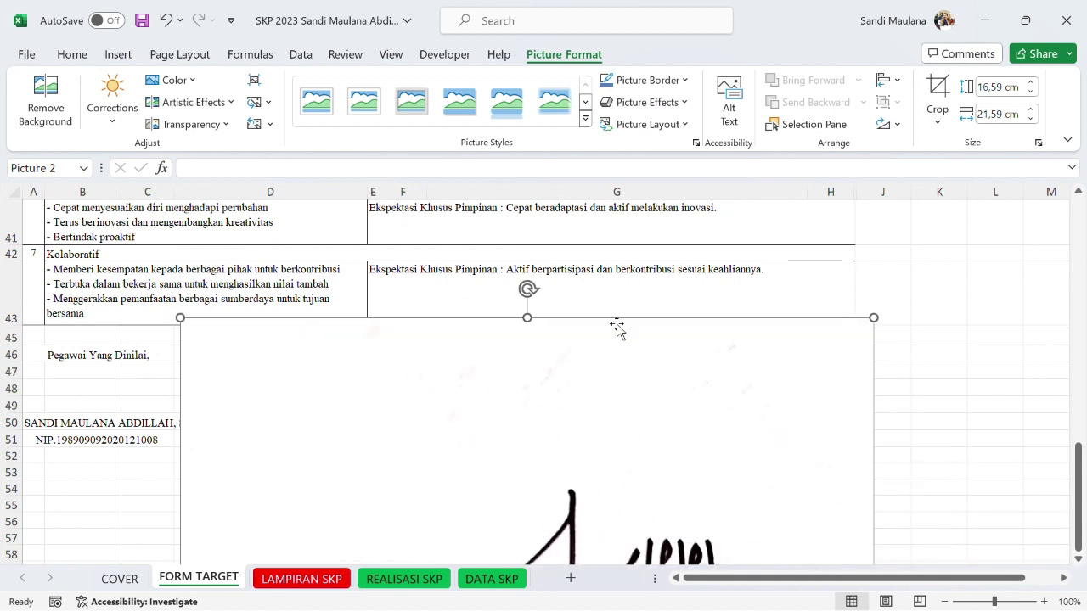
drag(620, 381, 869, 287)
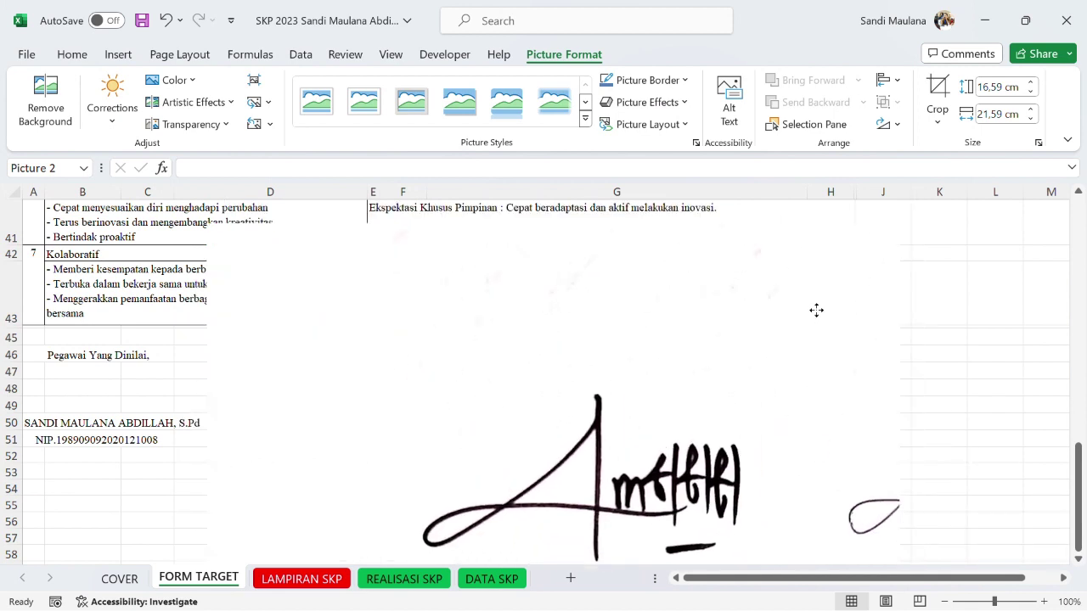
drag(807, 282, 587, 431)
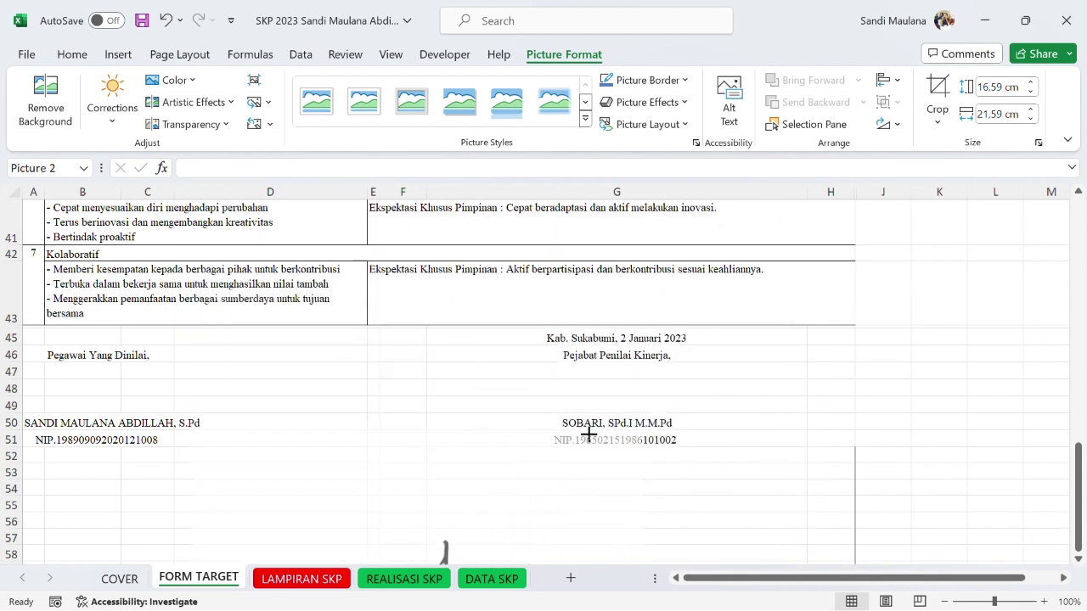
drag(478, 483, 555, 308)
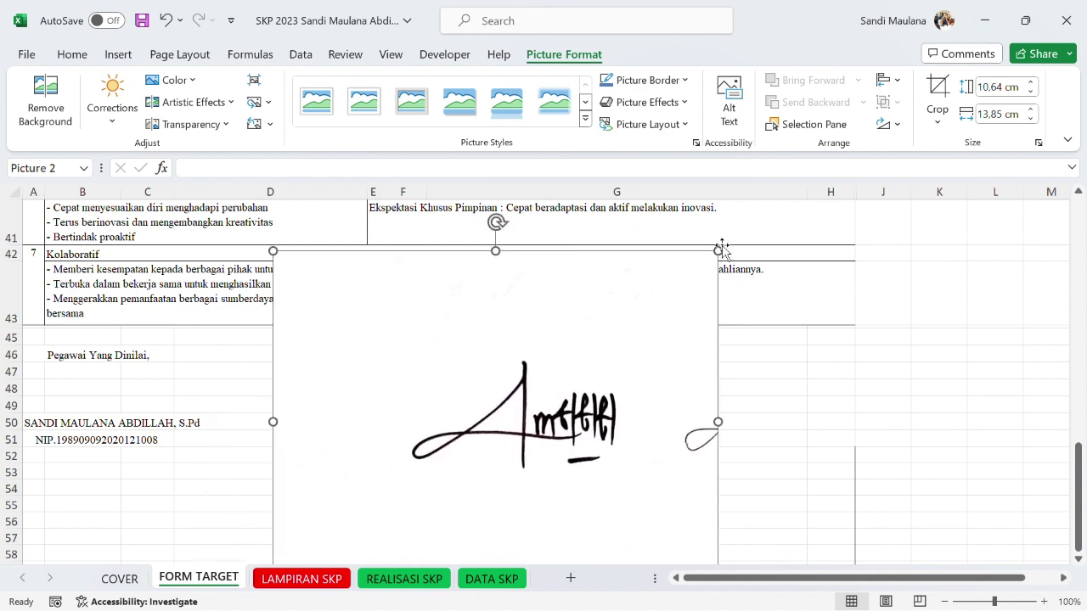
drag(718, 250, 599, 342)
drag(506, 443, 534, 365)
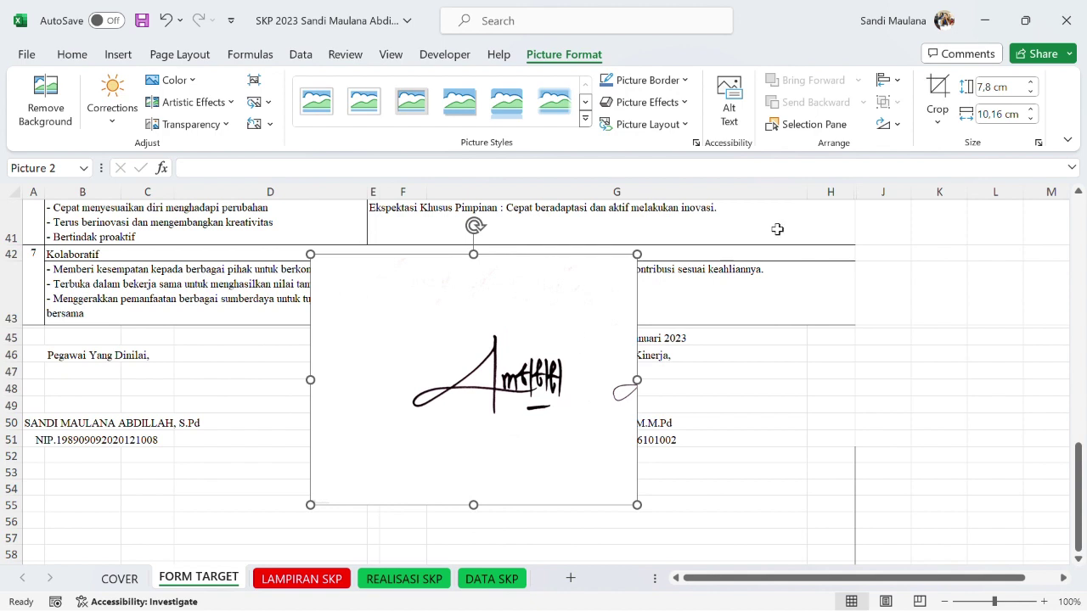
Crop the signature's empty margins down to 3.07 × 5.33 cm and move it above the employee's name.
click(937, 92)
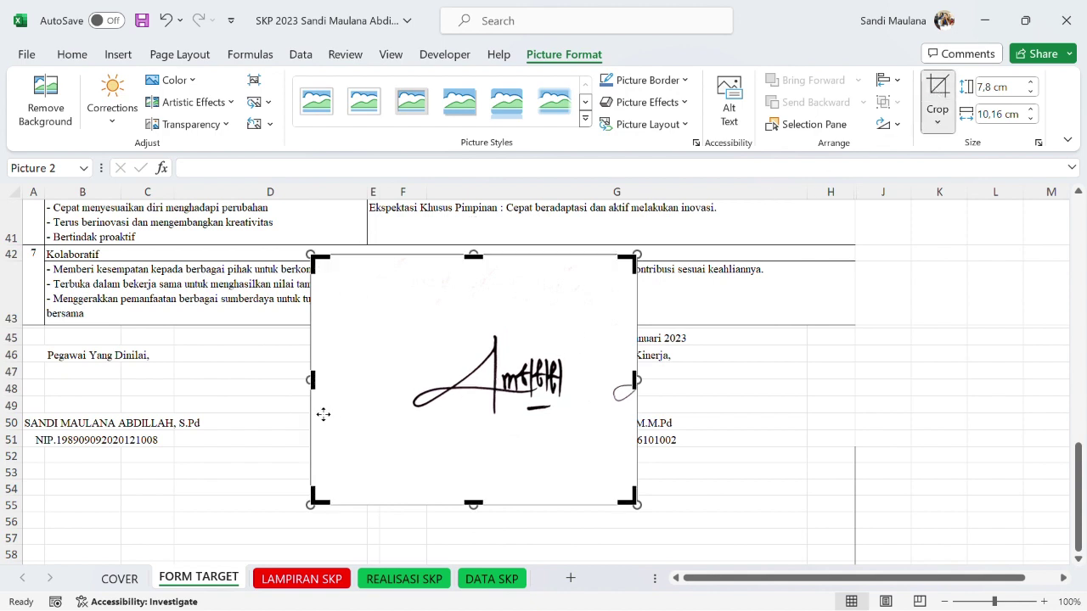
drag(309, 381, 401, 387)
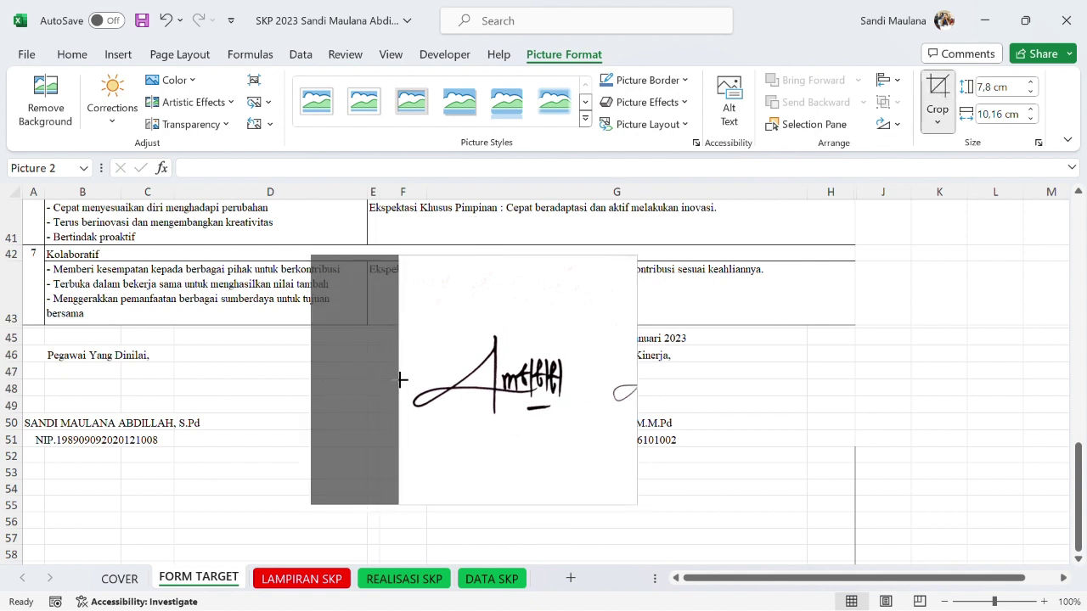
drag(636, 381, 578, 383)
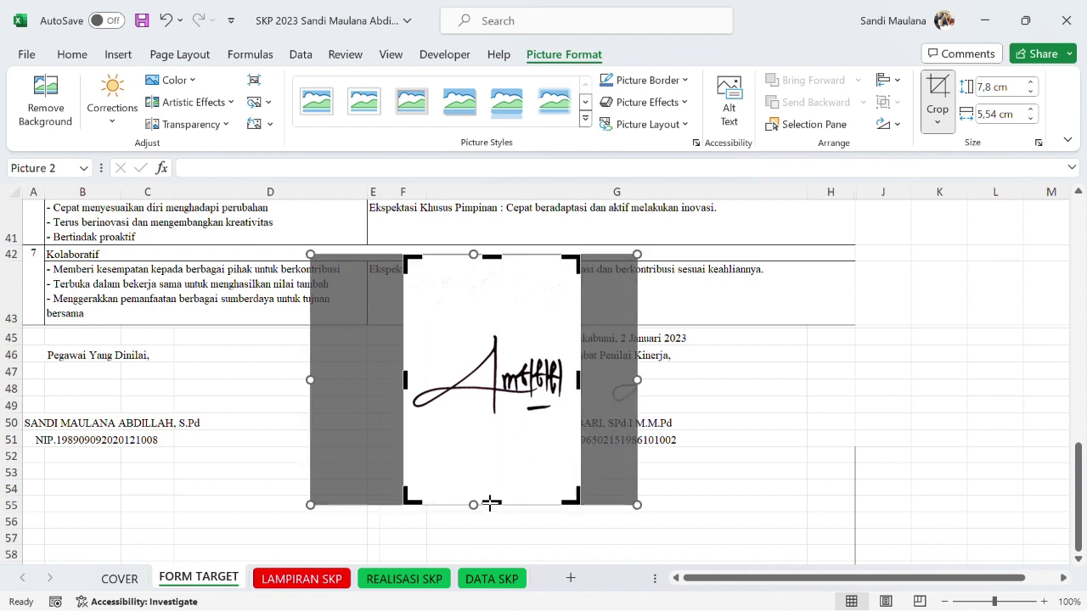
drag(490, 503, 492, 421)
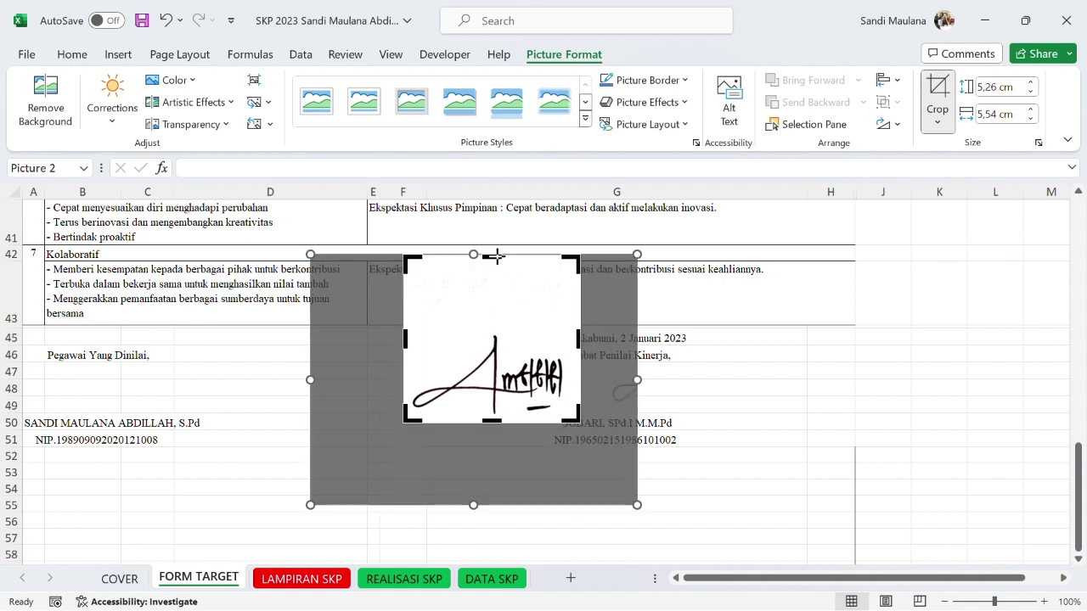
drag(496, 256, 495, 326)
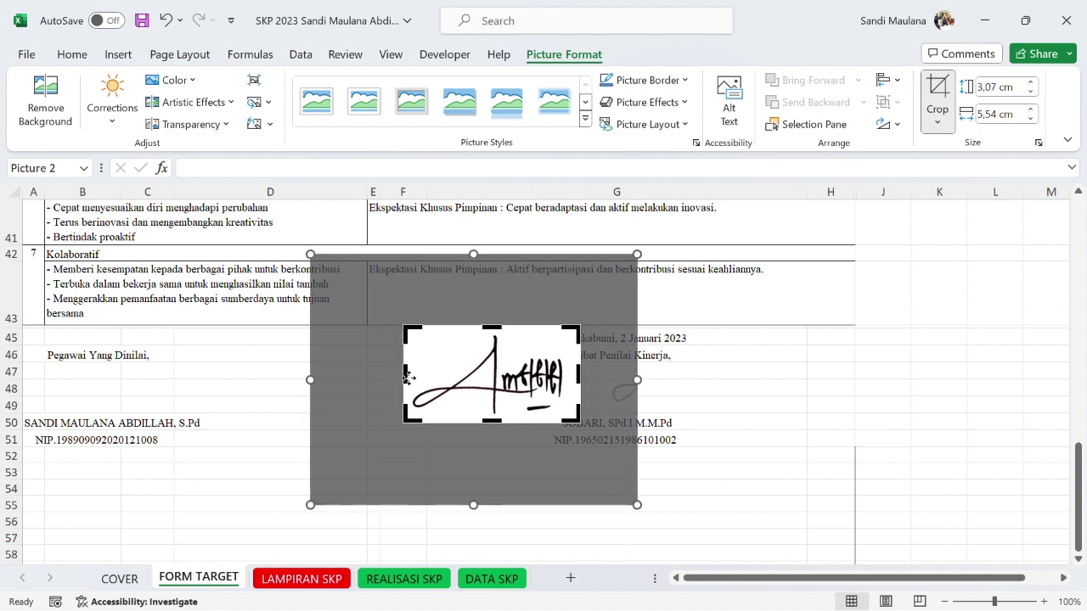
drag(405, 380, 410, 380)
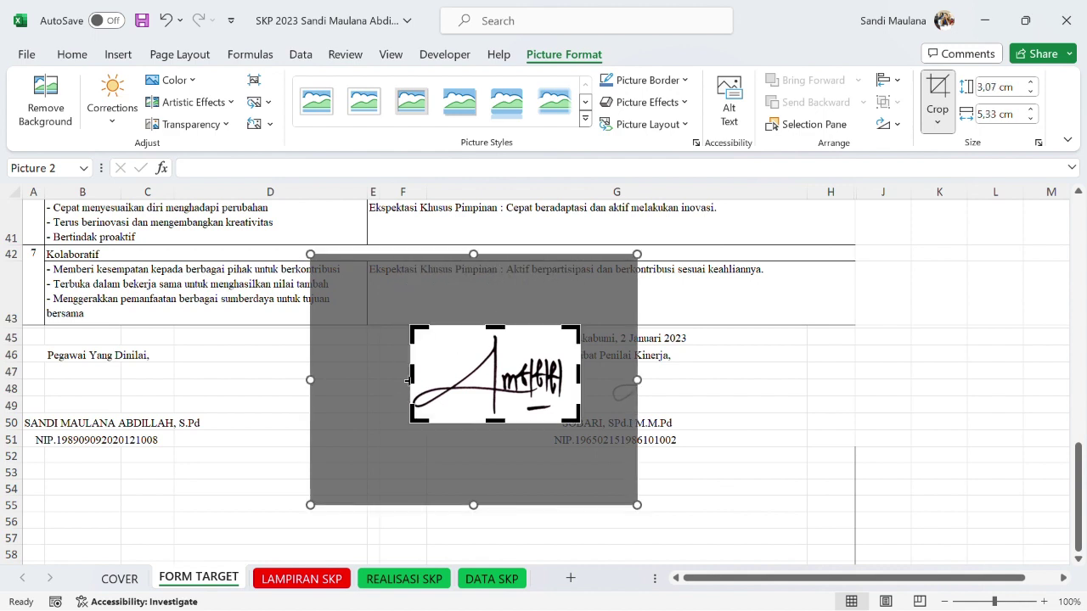
key(Escape)
drag(484, 375, 85, 384)
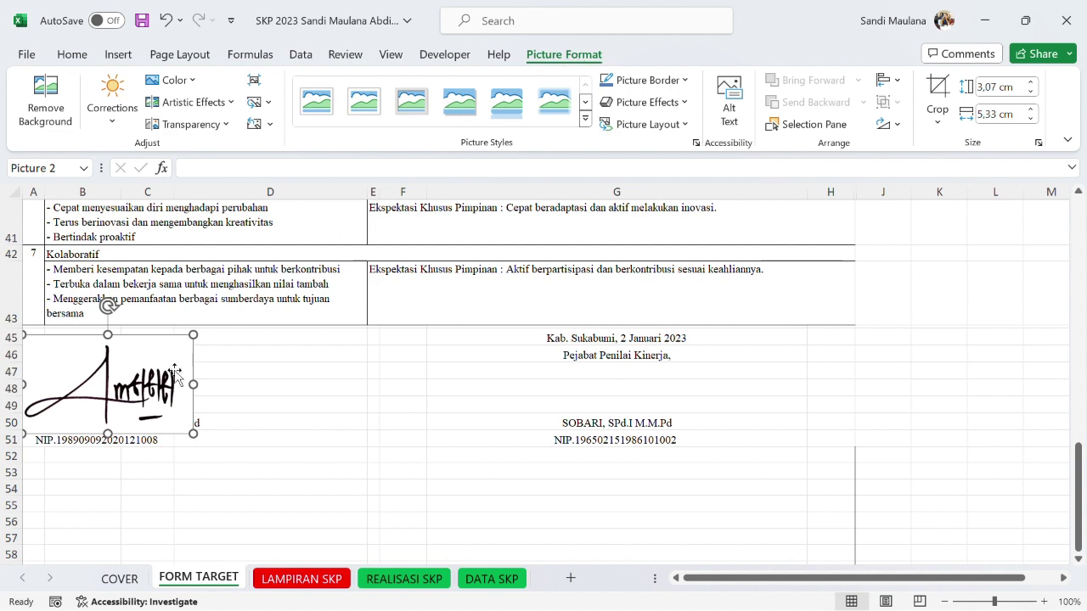
Reselect the signature picture and strip its white background with Remove Background.
click(274, 373)
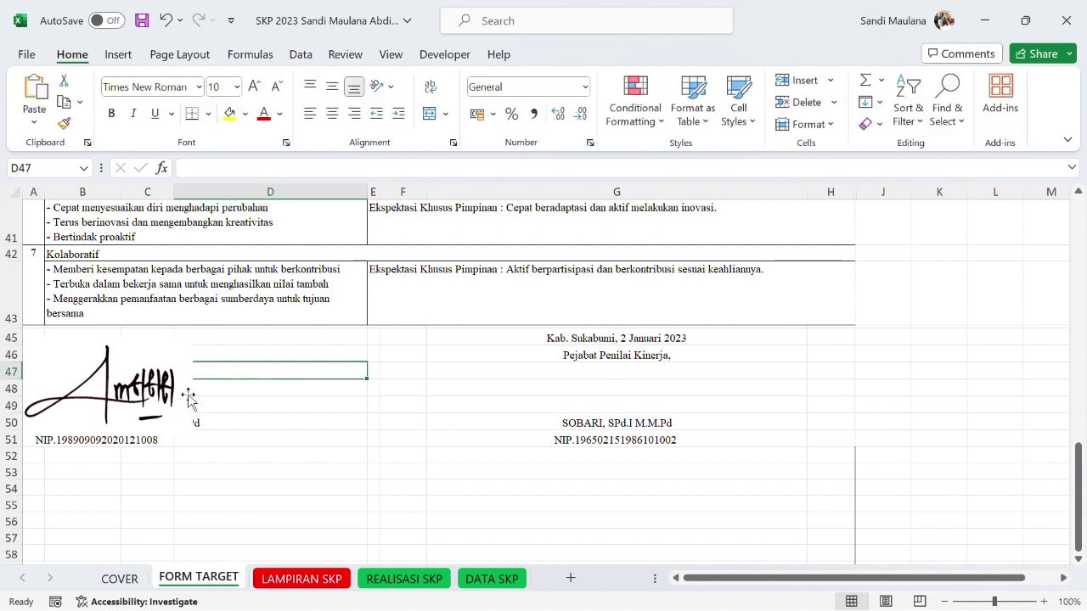
click(147, 399)
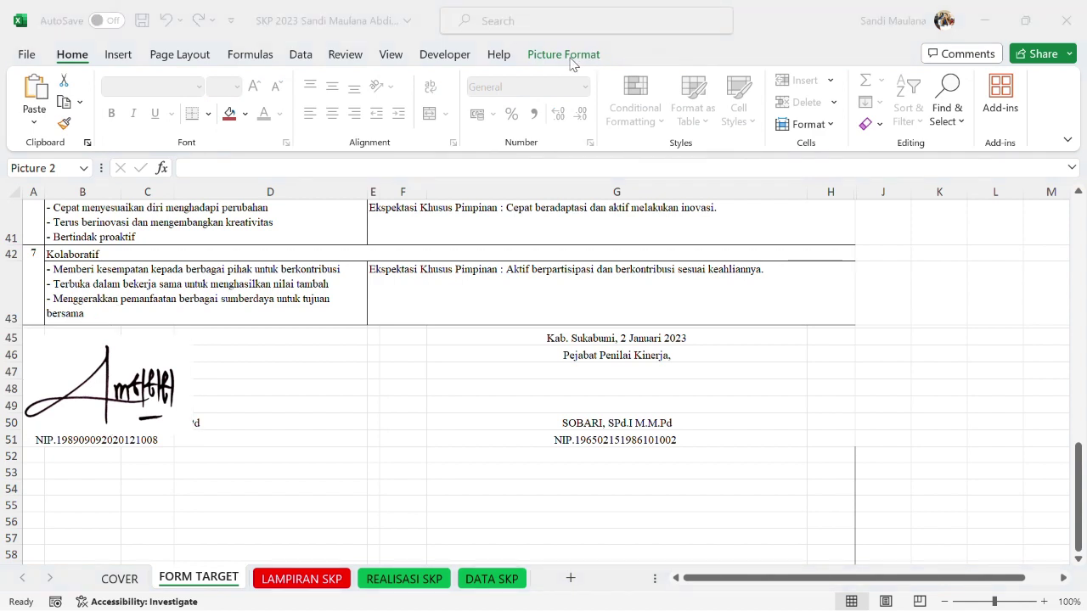
click(119, 411)
click(149, 390)
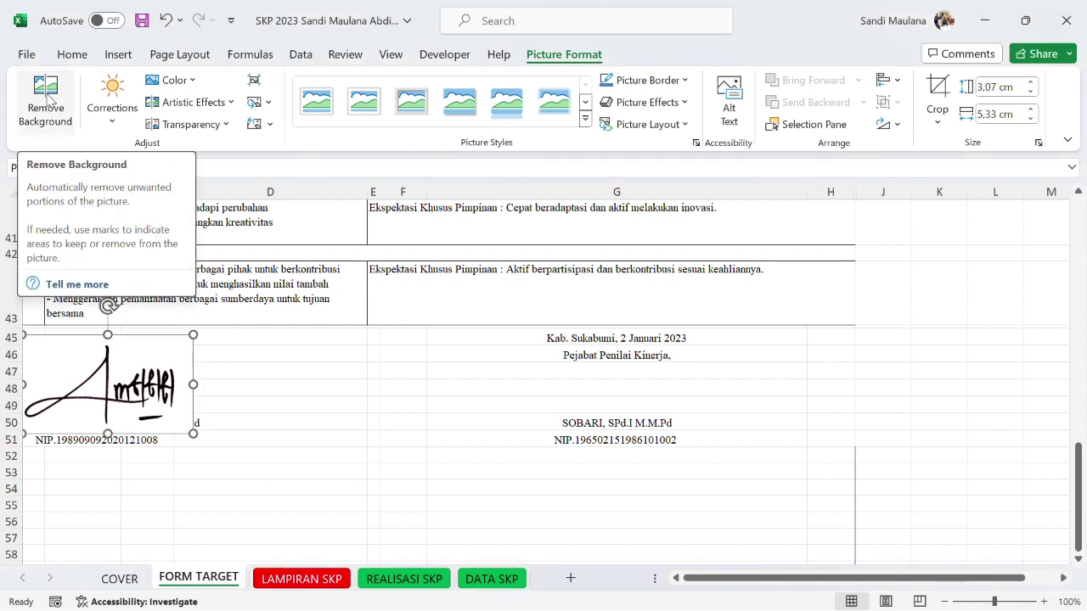
click(48, 100)
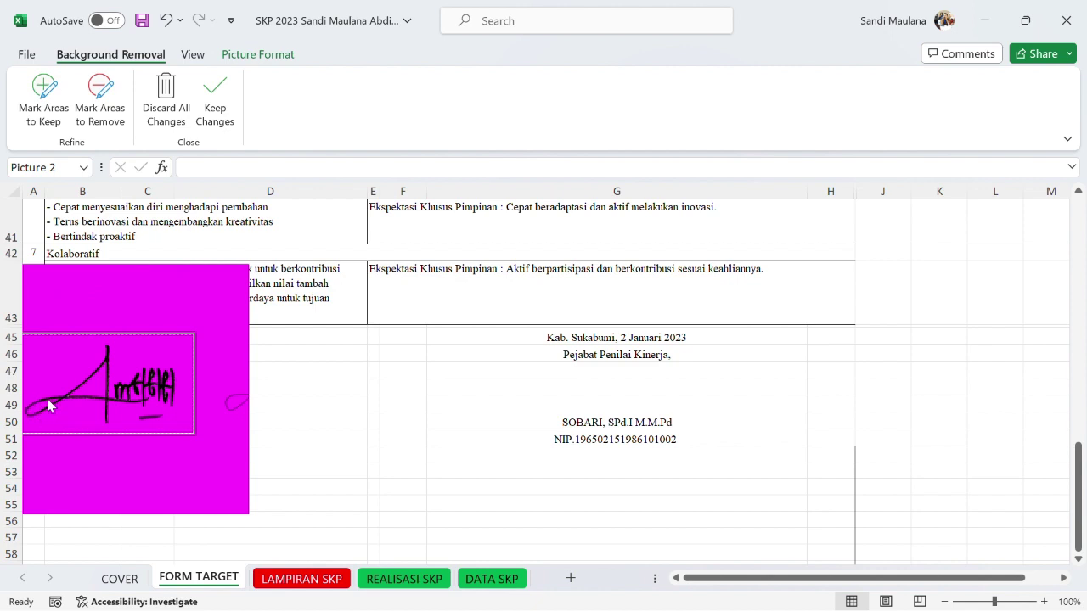
click(215, 97)
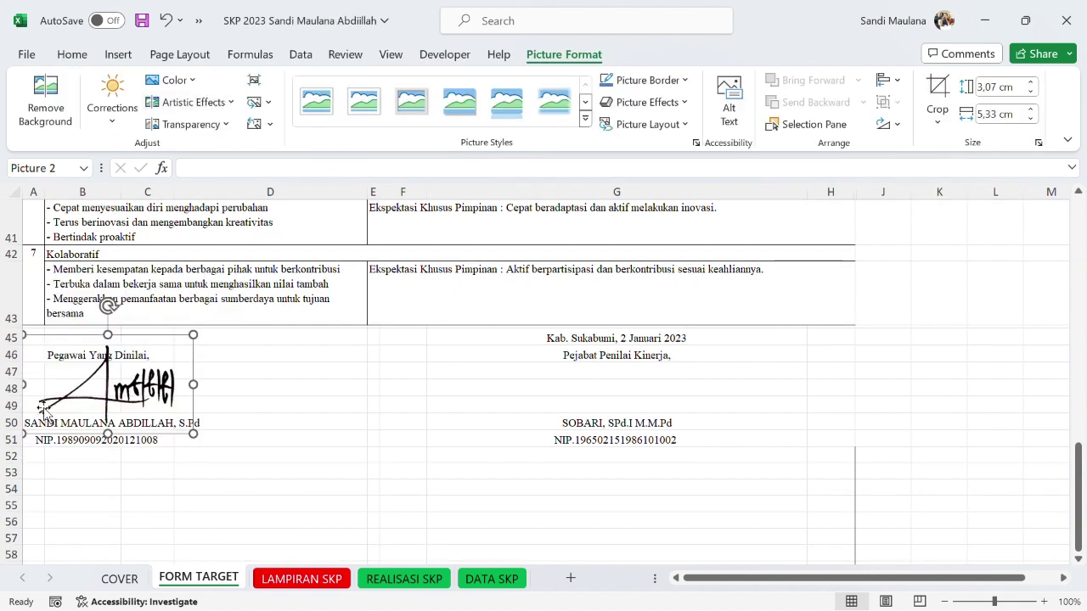
Refine the background removal by marking the signature strokes to keep, and apply it.
click(47, 102)
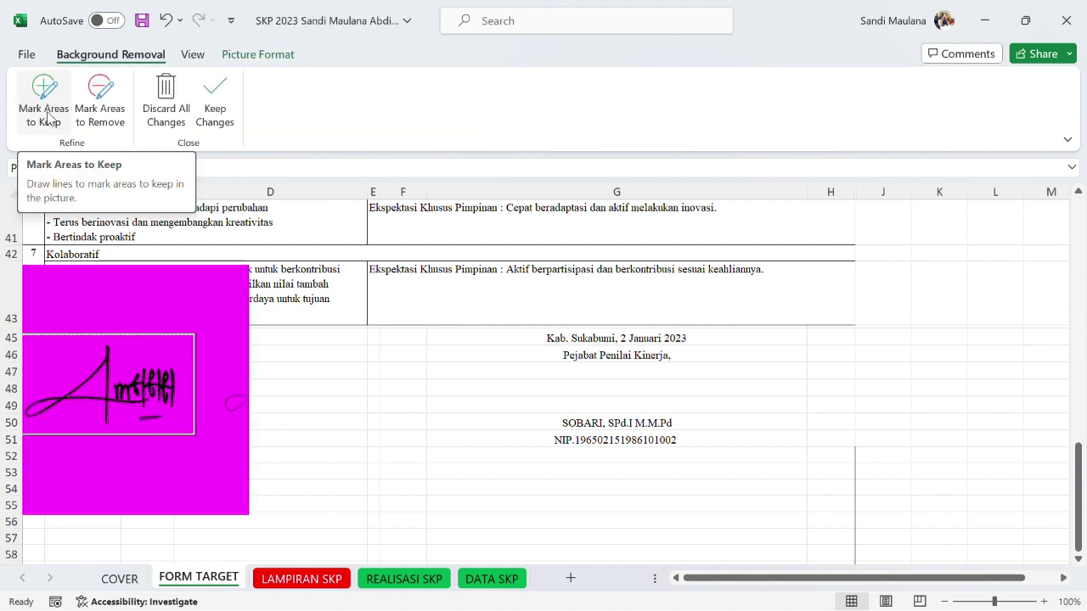
click(47, 117)
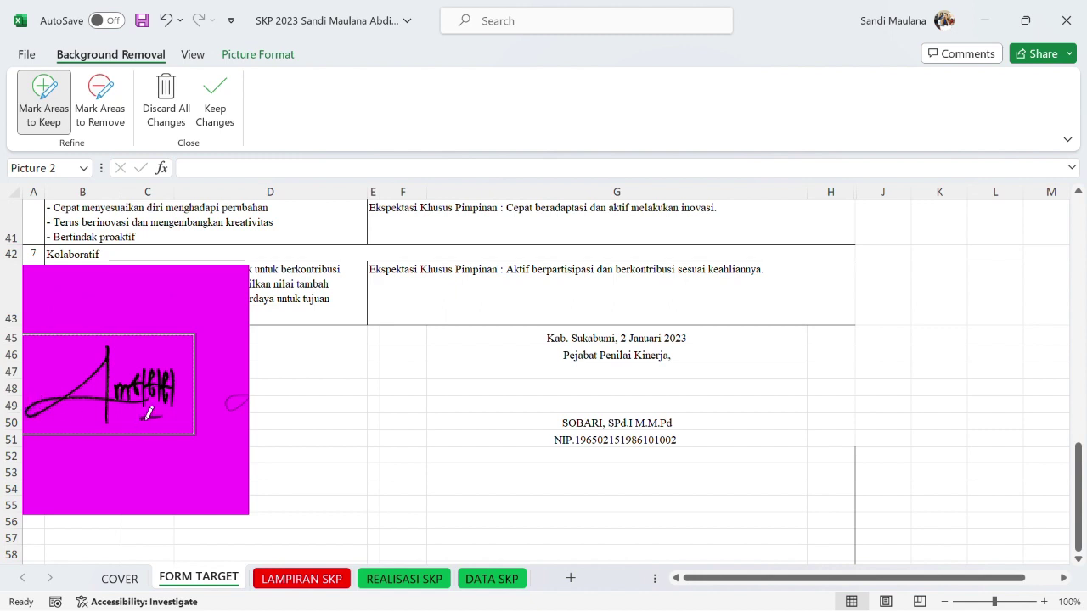
drag(147, 415, 145, 421)
click(215, 106)
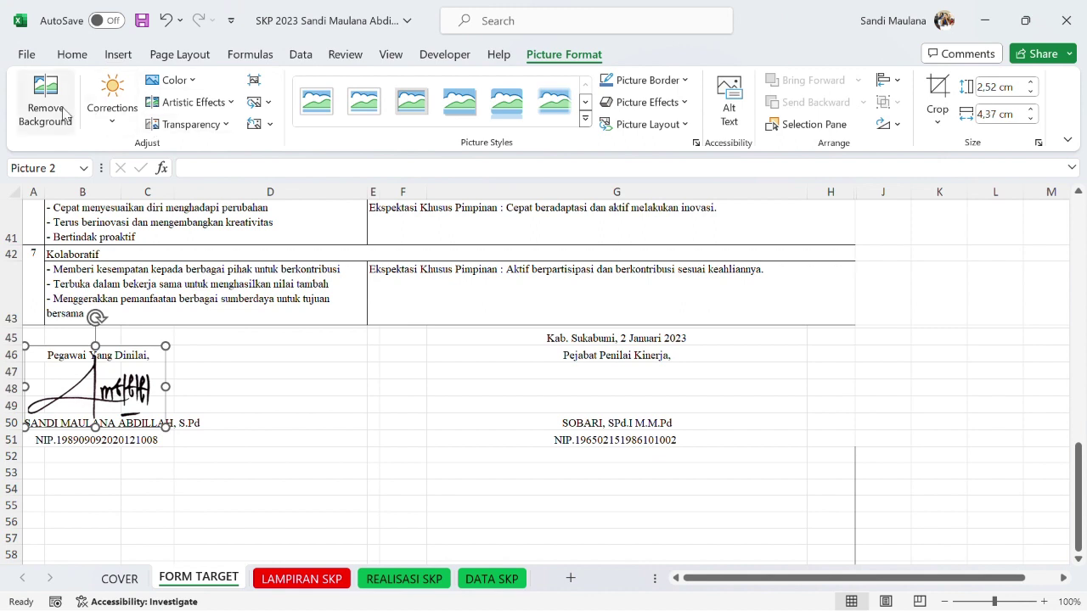
Insert the second WhatsApp signature image from Downloads onto the sheet.
click(118, 54)
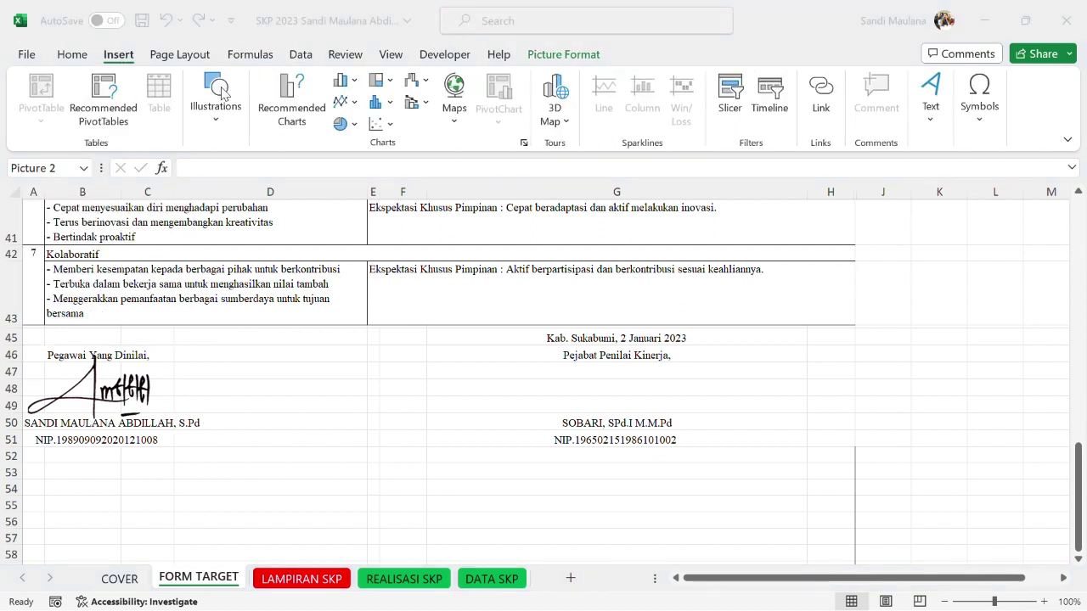
click(219, 123)
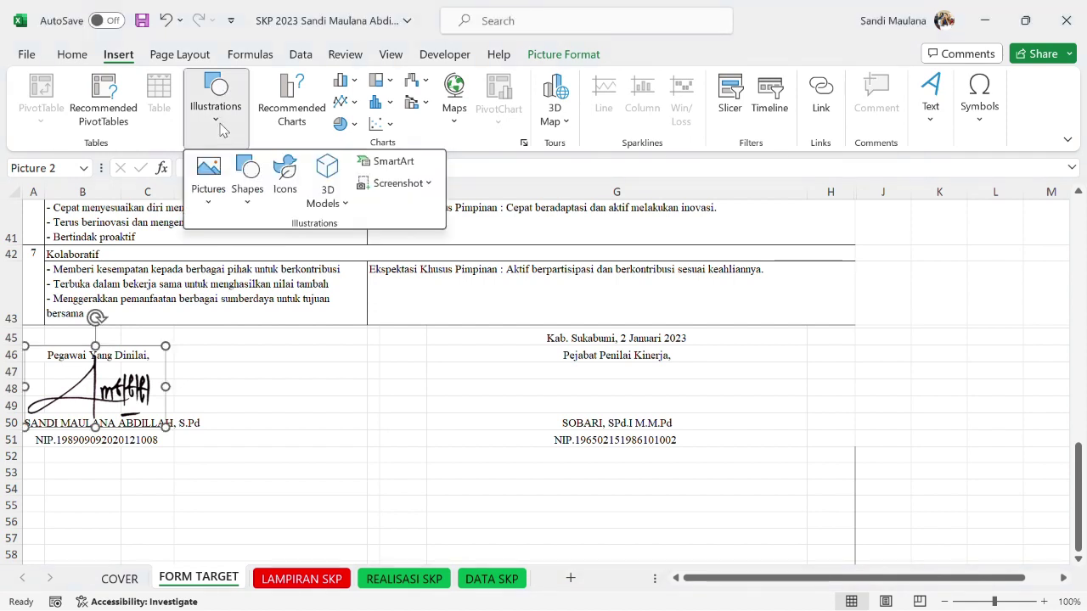
click(209, 180)
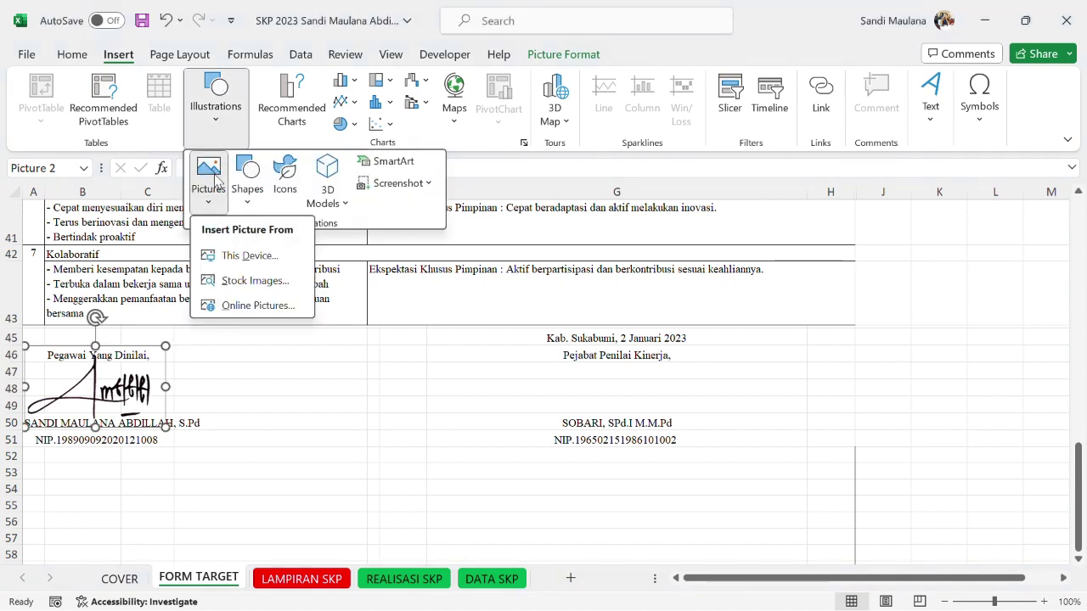
click(261, 258)
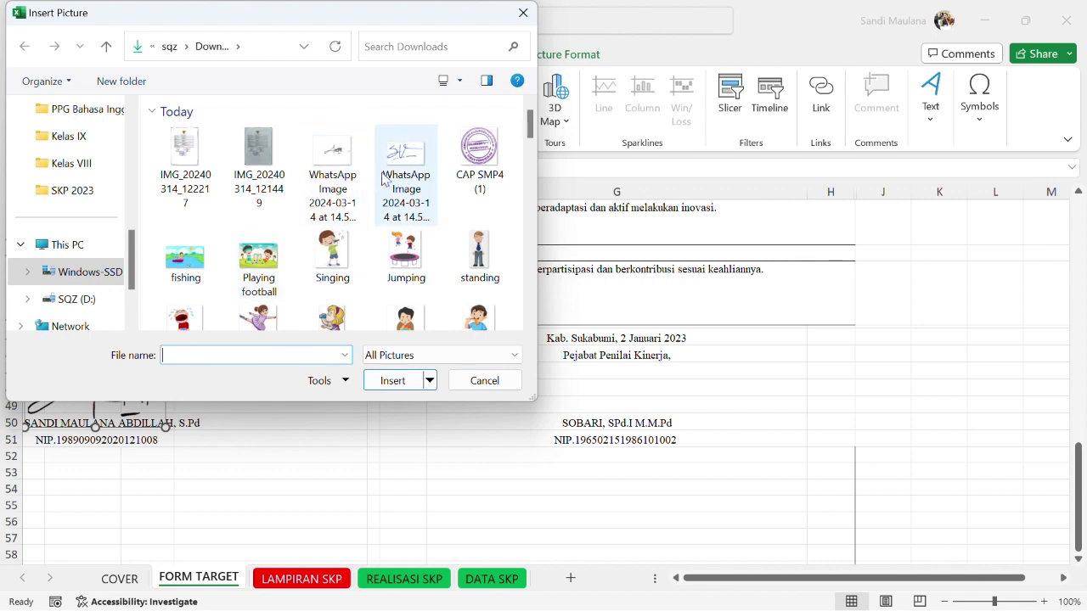
click(403, 180)
click(393, 380)
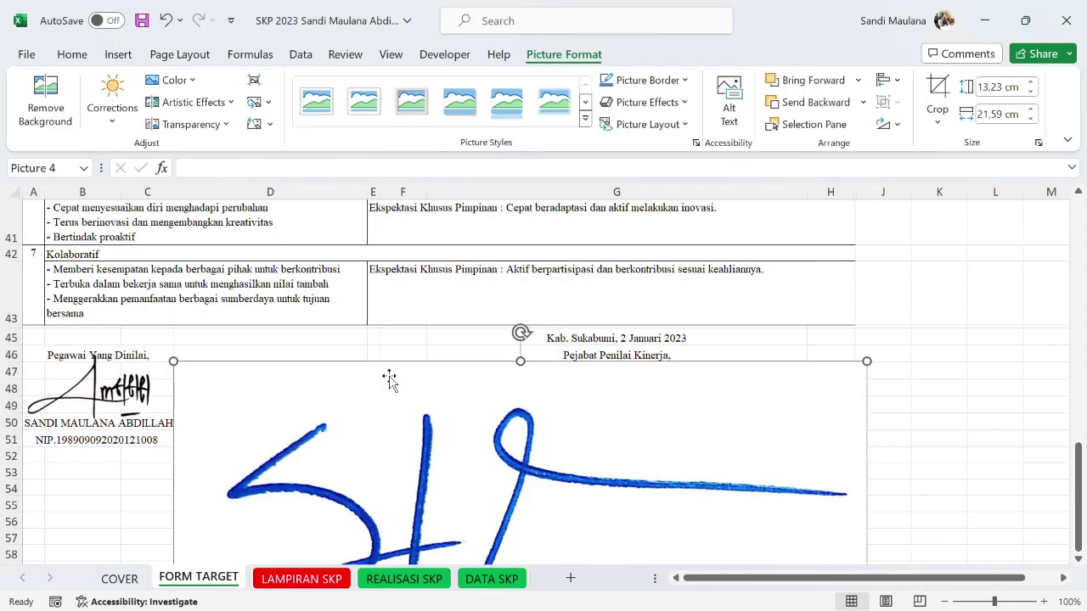
Move the new signature up and shrink it to about 3.63 × 5.92 cm.
drag(402, 435, 612, 339)
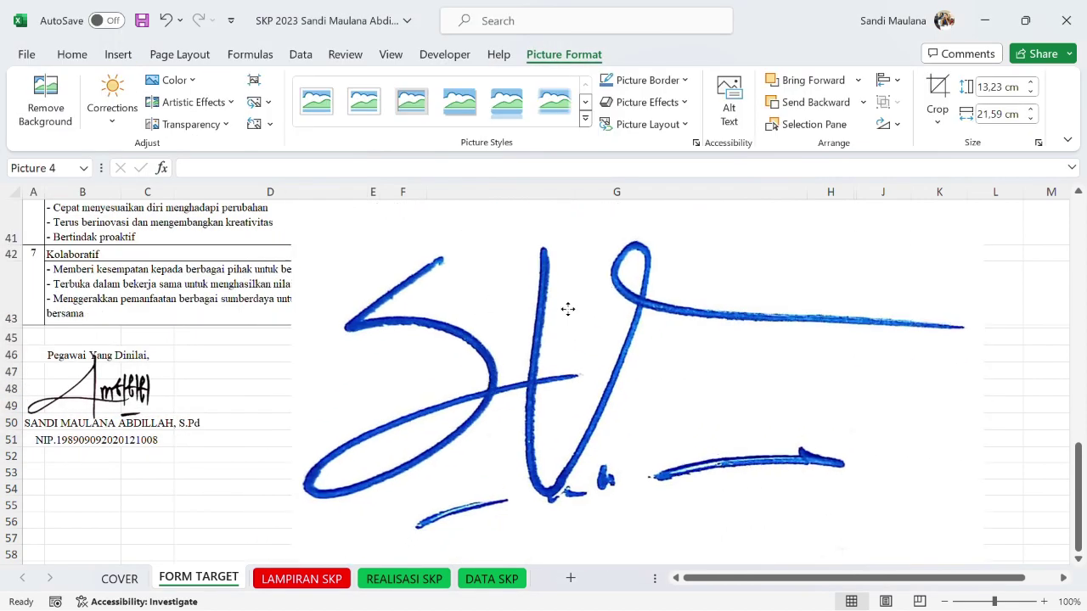
mouse_move(883, 271)
mouse_down()
mouse_move(480, 493)
mouse_move(709, 331)
mouse_up()
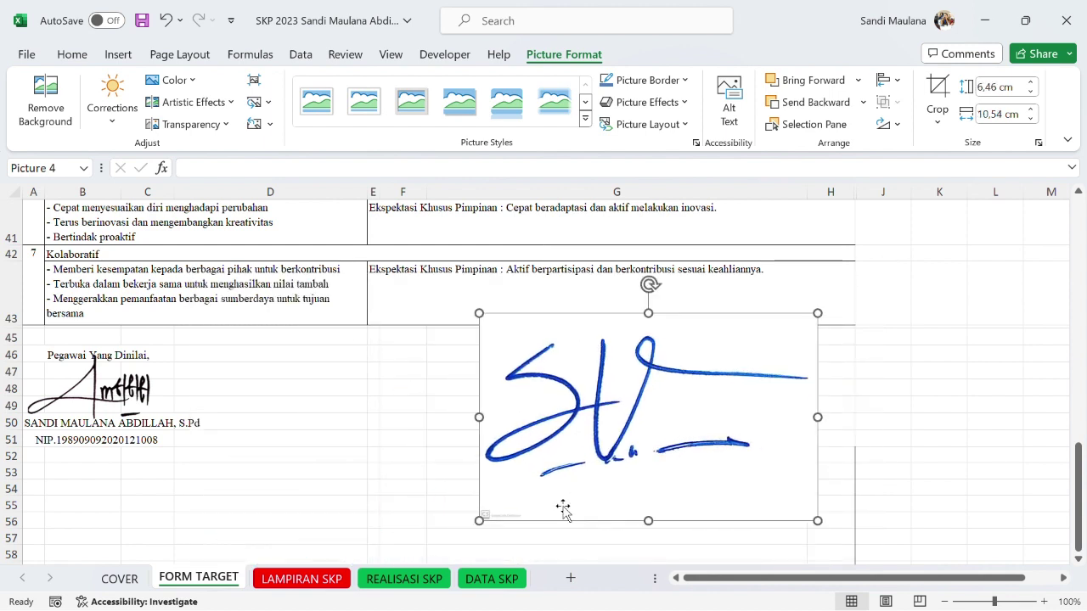
drag(479, 521, 628, 430)
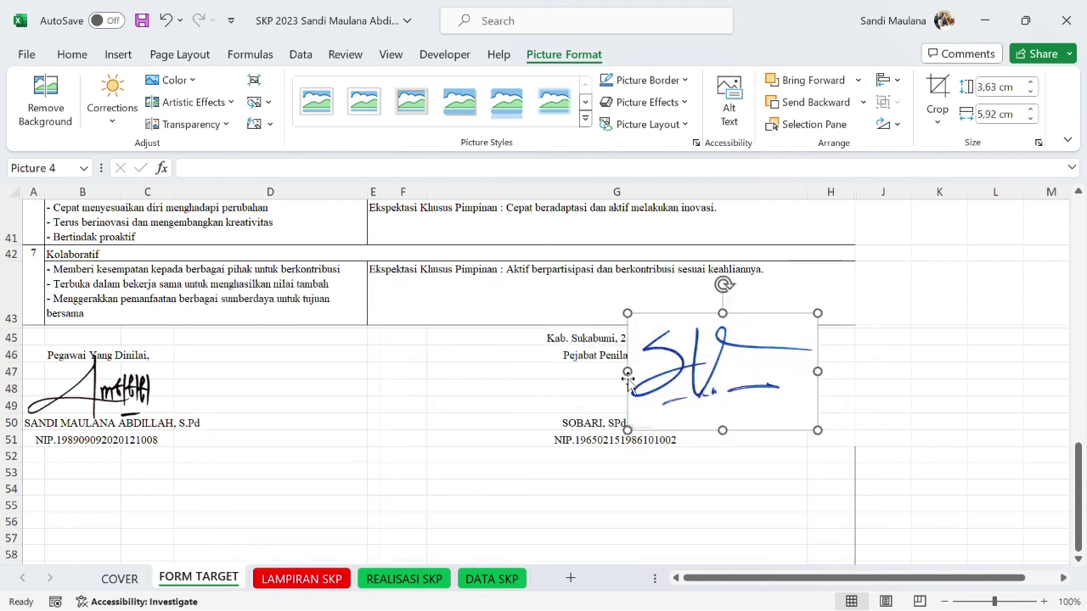
Crop the blank strip off the bottom of the second signature.
click(937, 93)
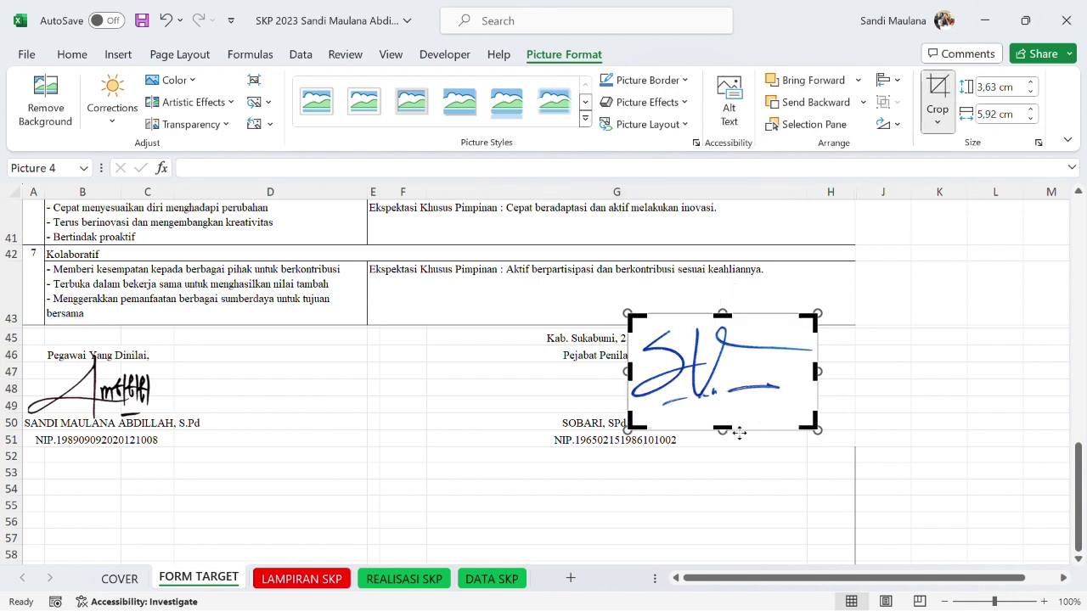
drag(722, 428, 722, 405)
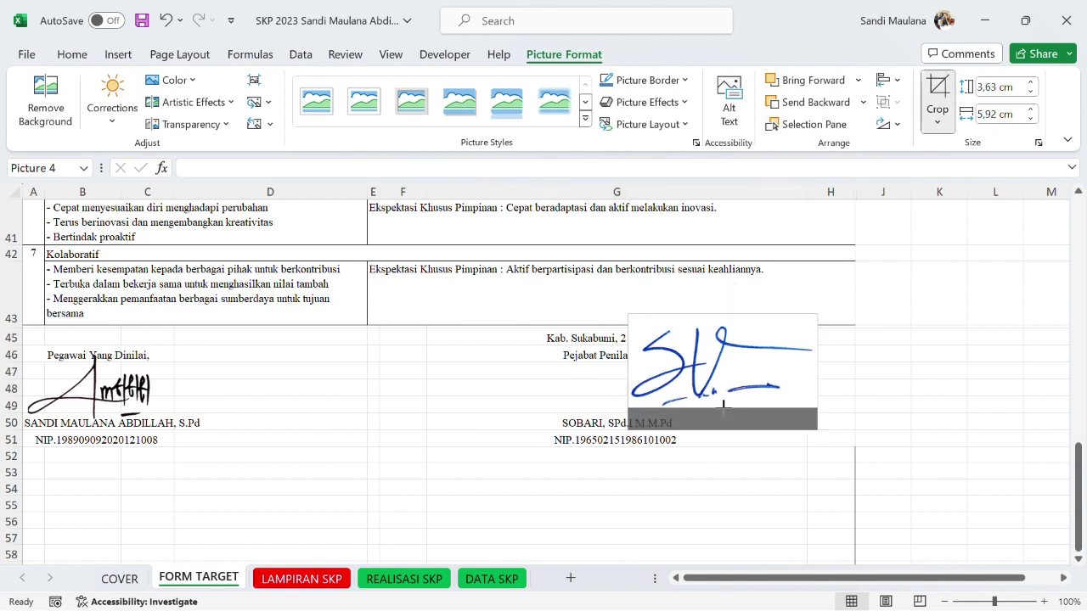
key(Escape)
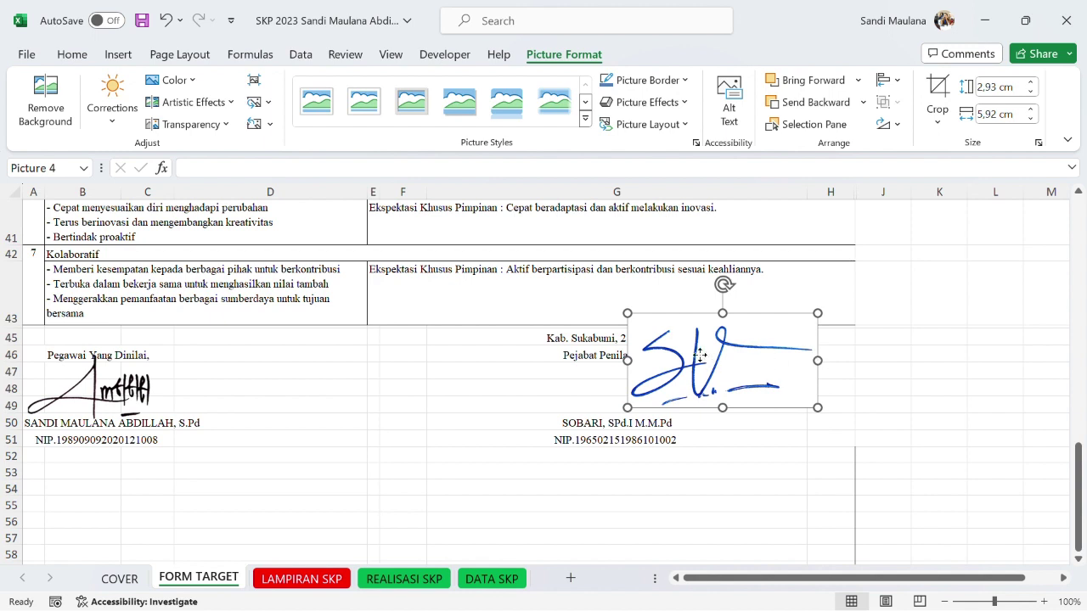
Resize the signature to 2.28 × 4.6 cm and position it above the assessing official's name.
drag(699, 356, 566, 374)
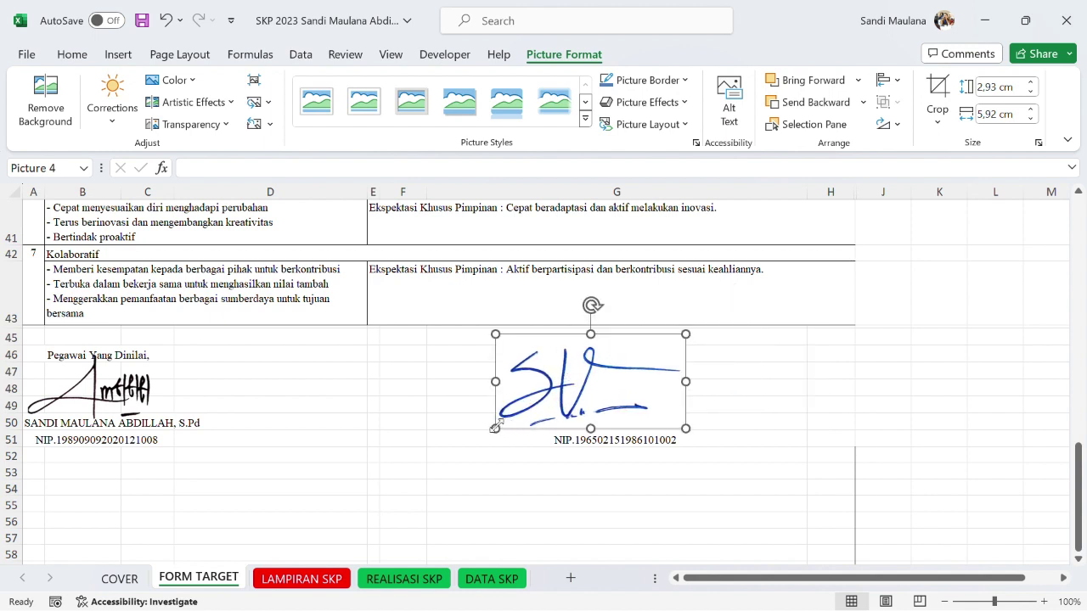
drag(499, 421, 542, 408)
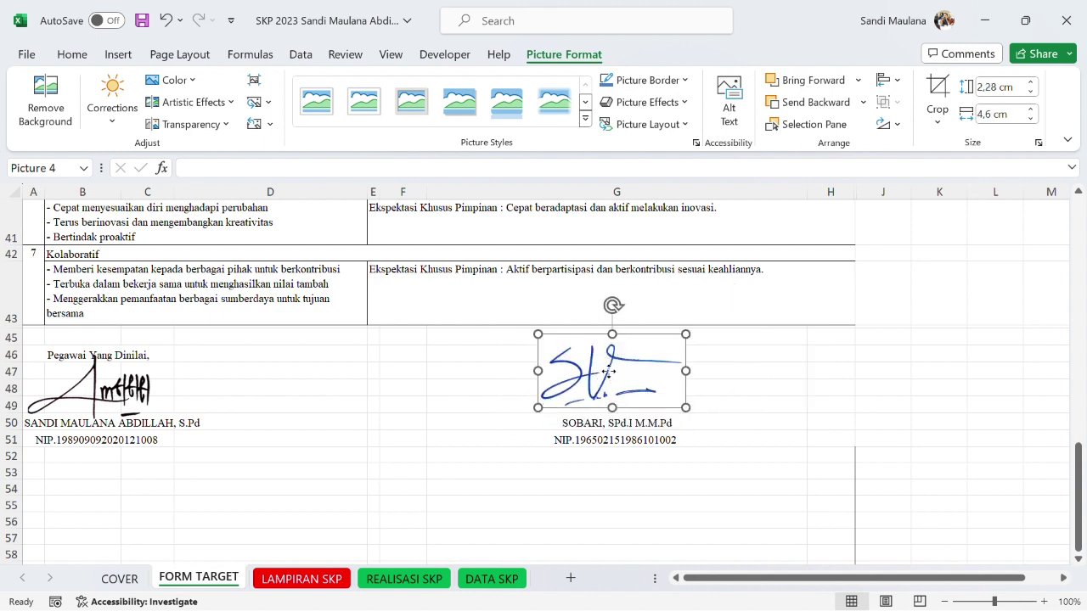
drag(626, 384, 620, 386)
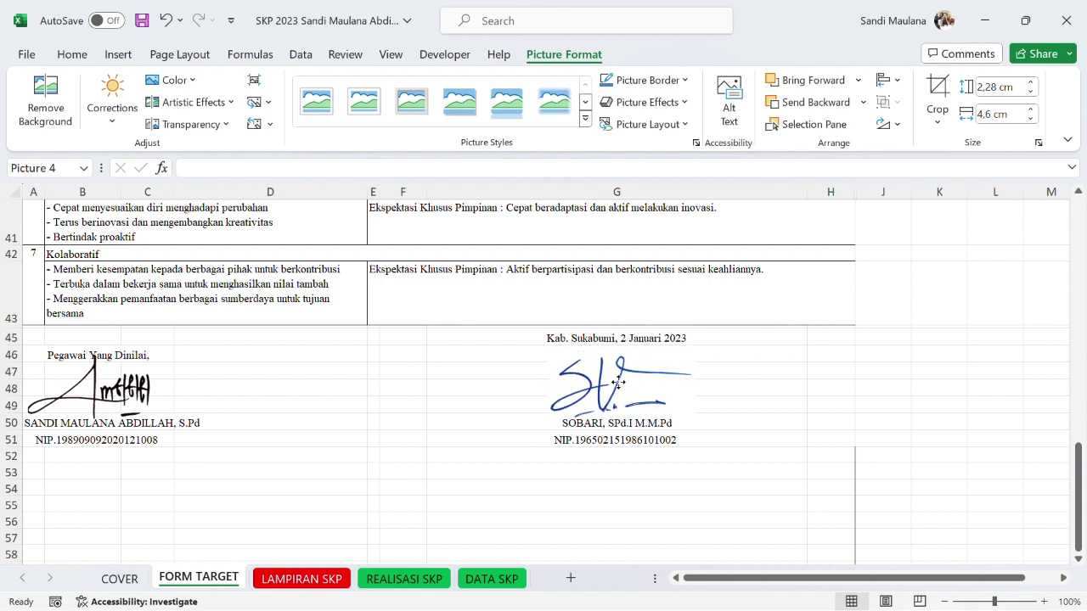
drag(621, 386, 623, 383)
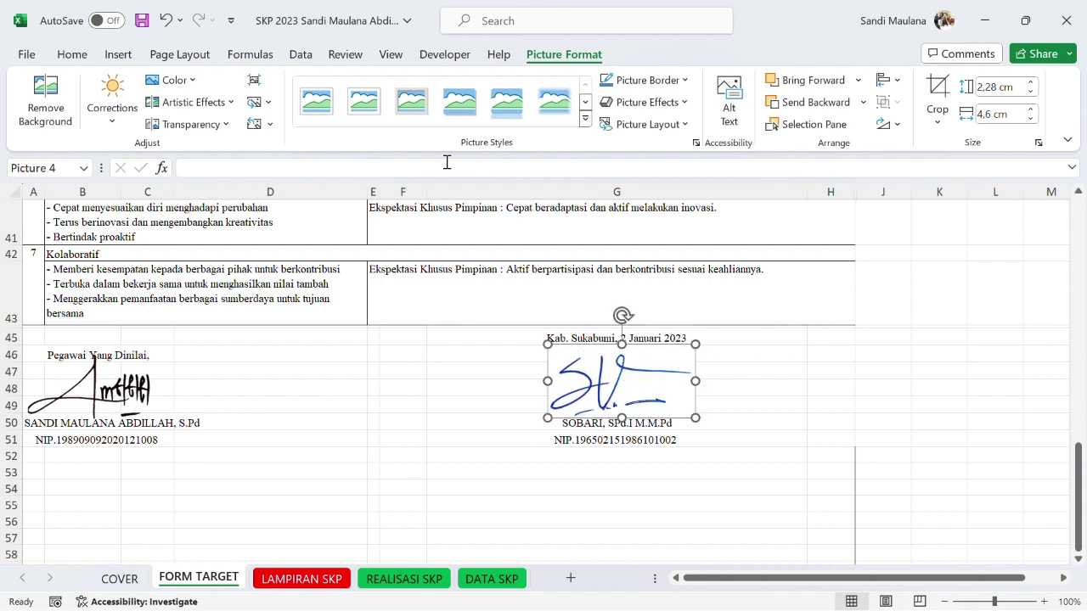
Remove the second signature's background keeping its strokes, then enlarge it to 2.54 × 5.13 cm.
click(45, 100)
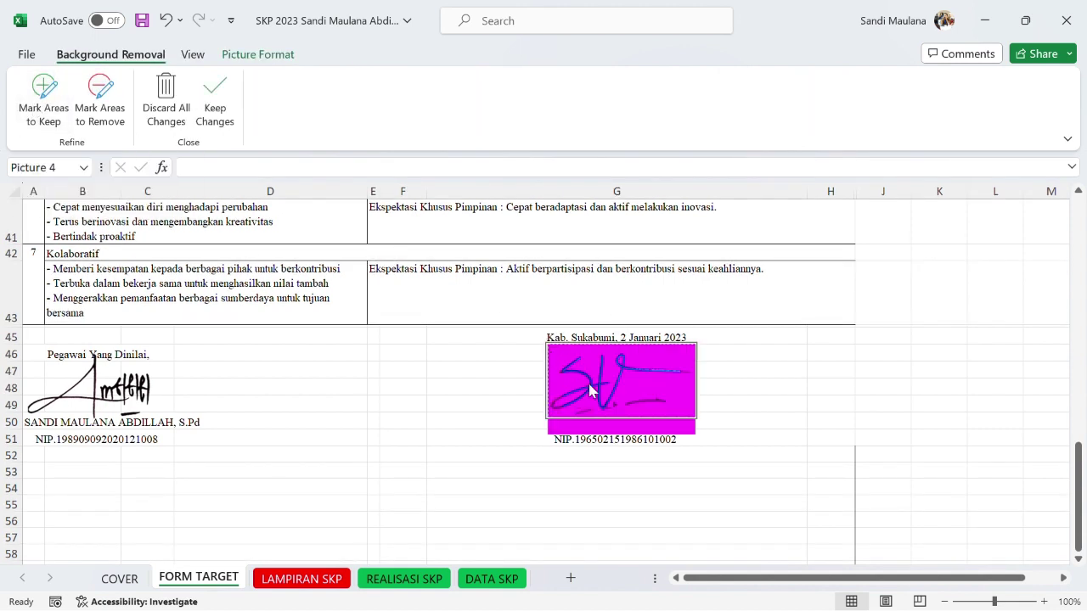
click(44, 97)
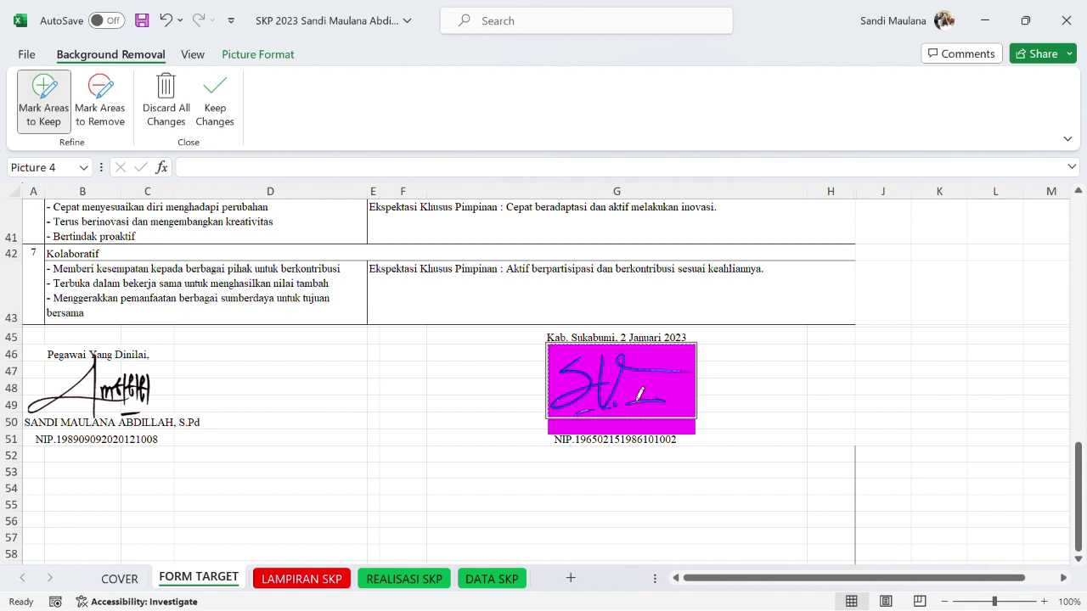
click(214, 101)
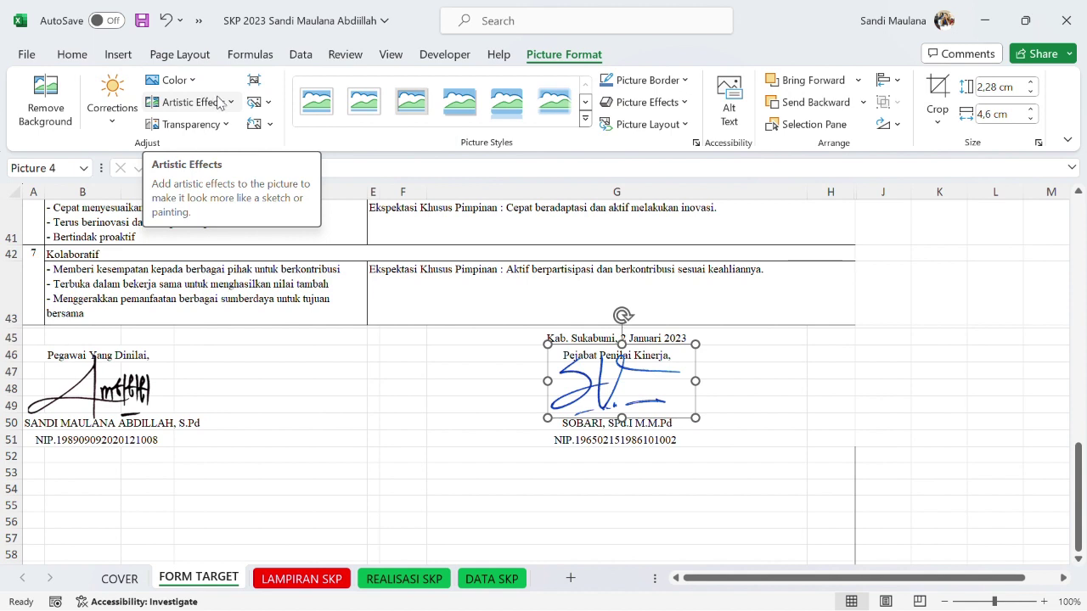
drag(605, 383, 605, 386)
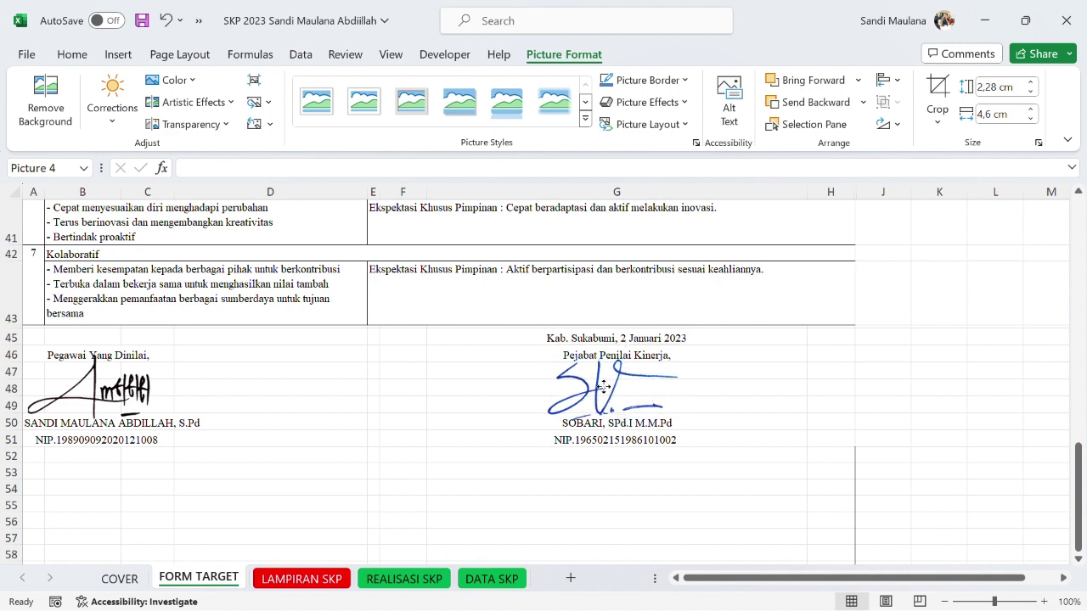
drag(691, 349, 707, 342)
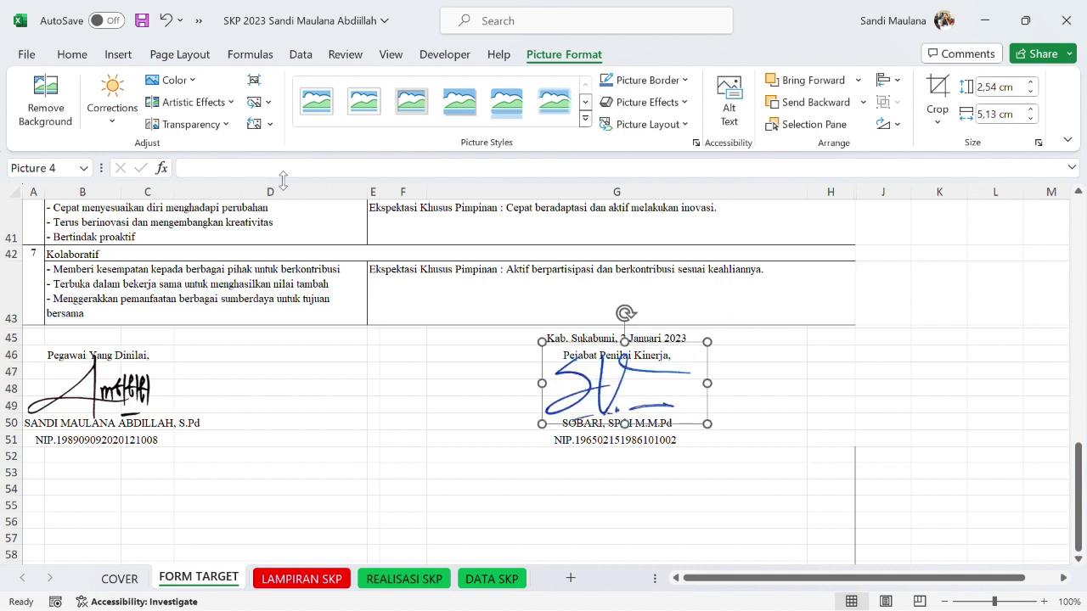
Insert the CAP SMP4 (1) stamp image from this device.
click(118, 54)
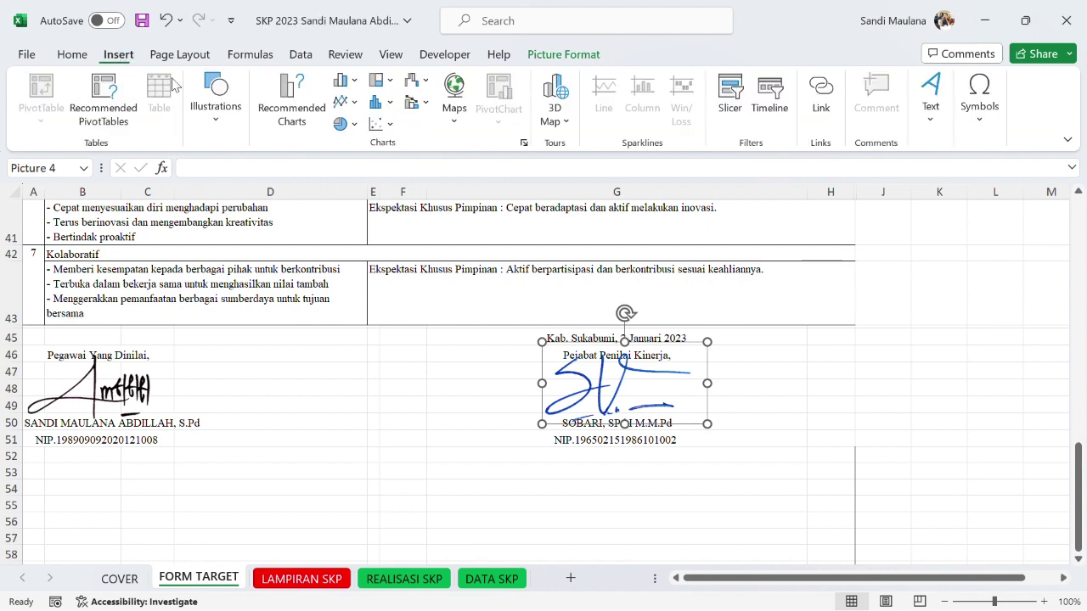
click(215, 102)
click(208, 191)
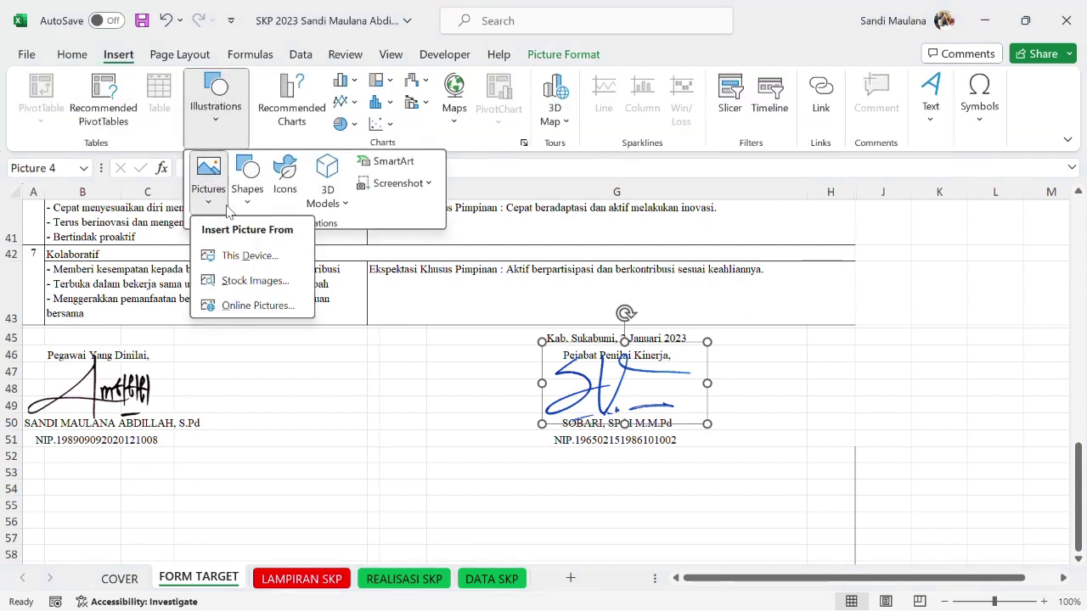
click(248, 255)
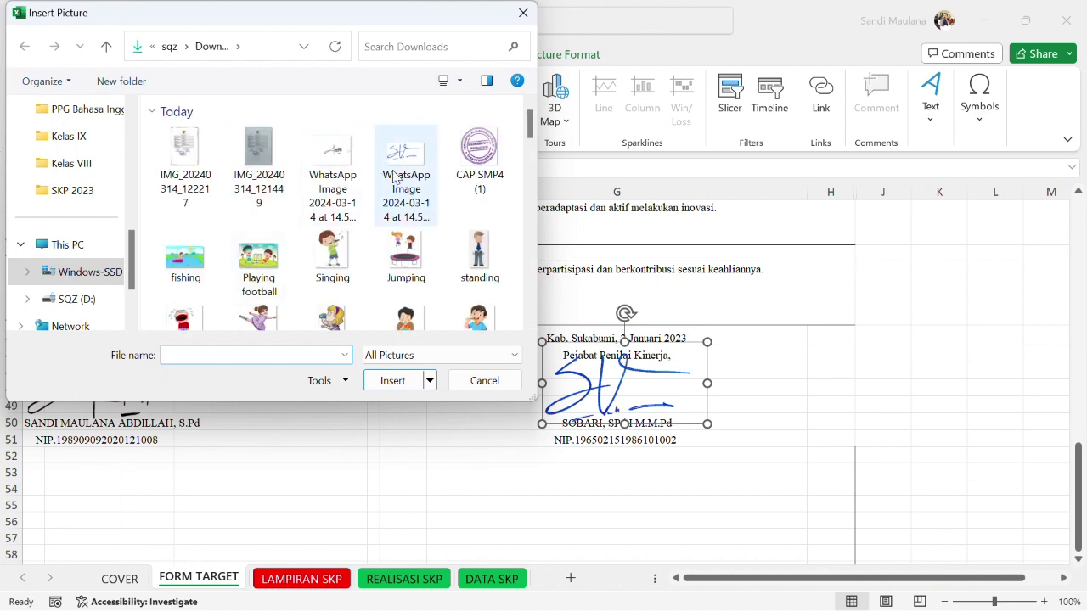
click(480, 157)
click(393, 380)
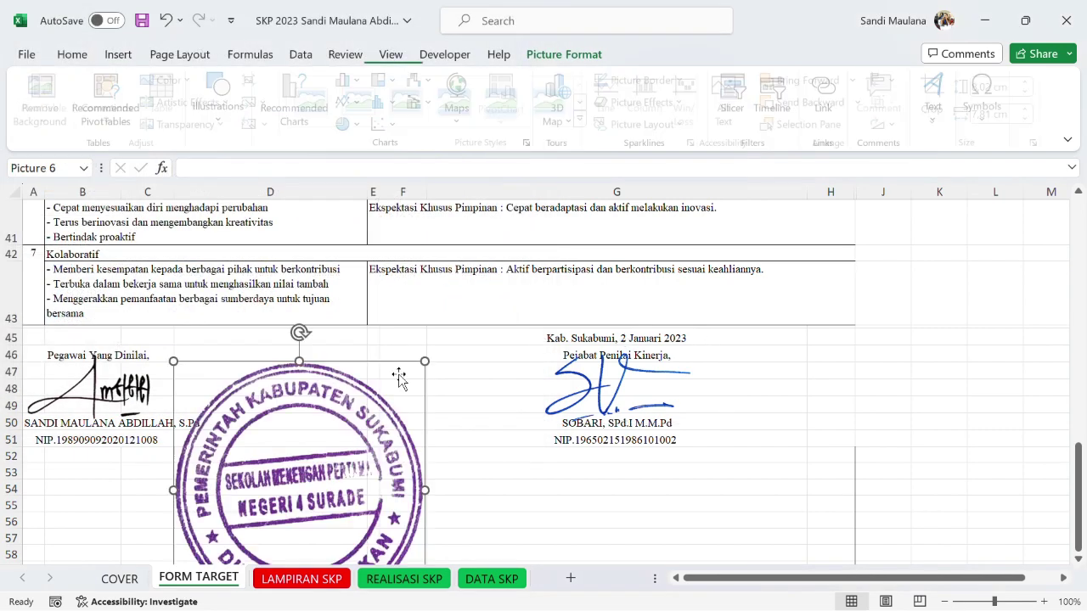
Size the stamp to about 4.37 × 4.25 cm and place it over the assessing official's signature.
drag(362, 437, 664, 343)
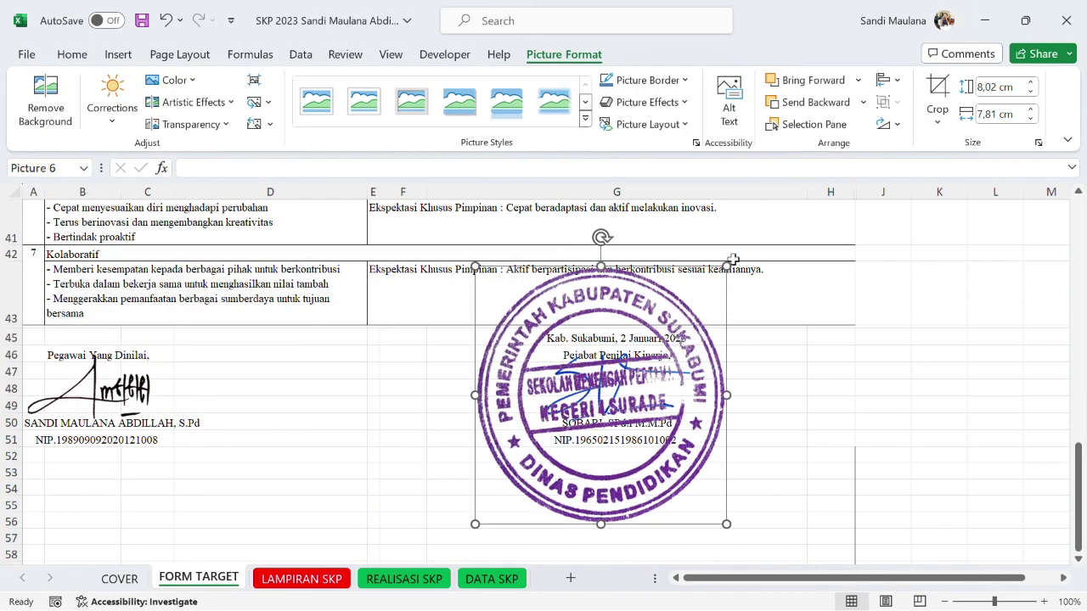
drag(726, 264, 585, 414)
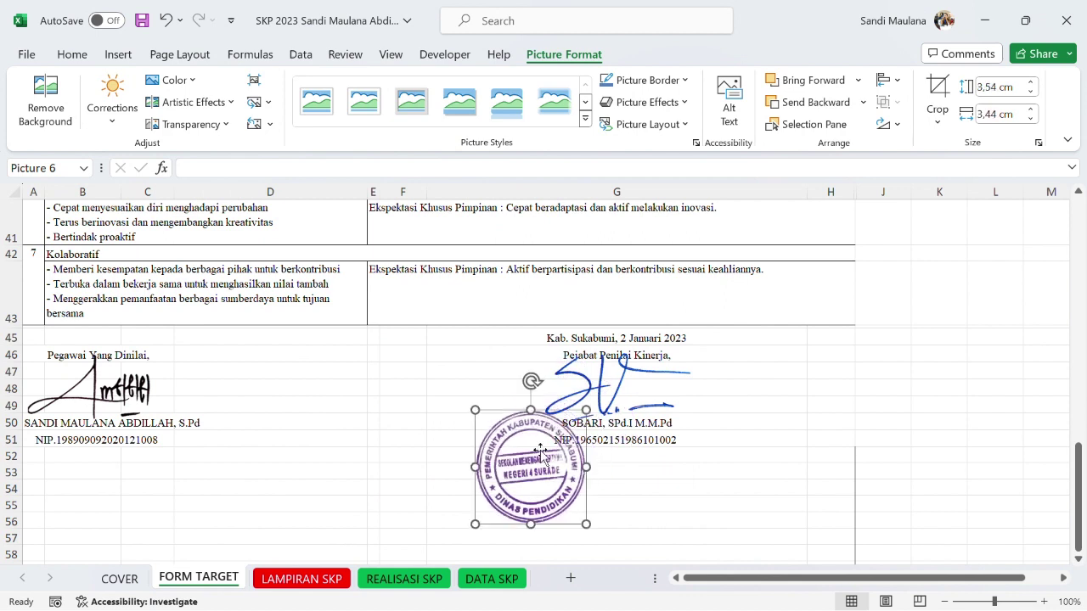
drag(549, 463, 567, 384)
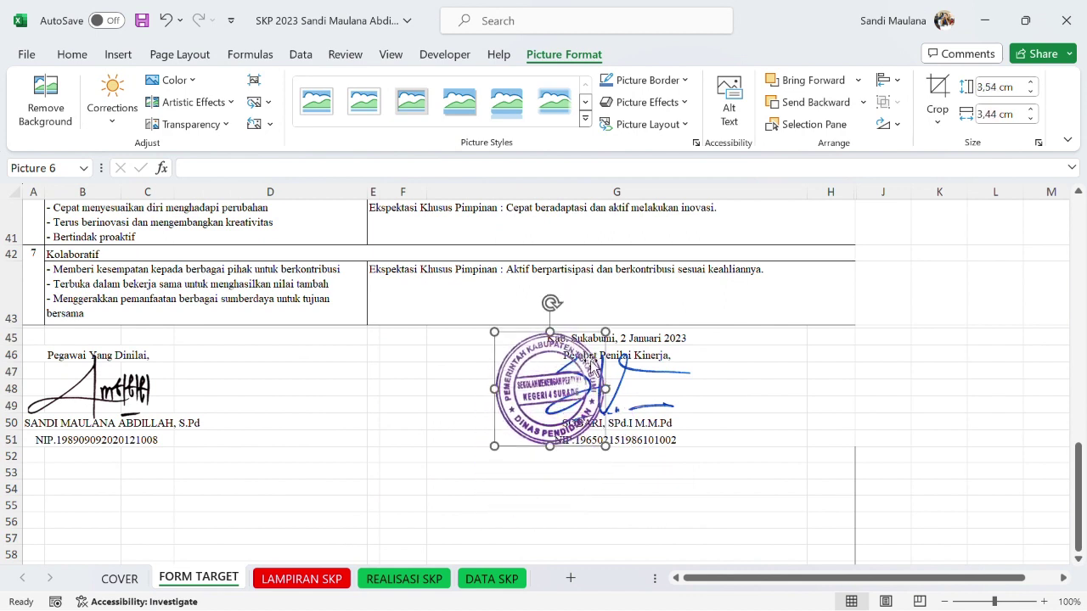
drag(605, 332, 635, 305)
drag(561, 361, 547, 380)
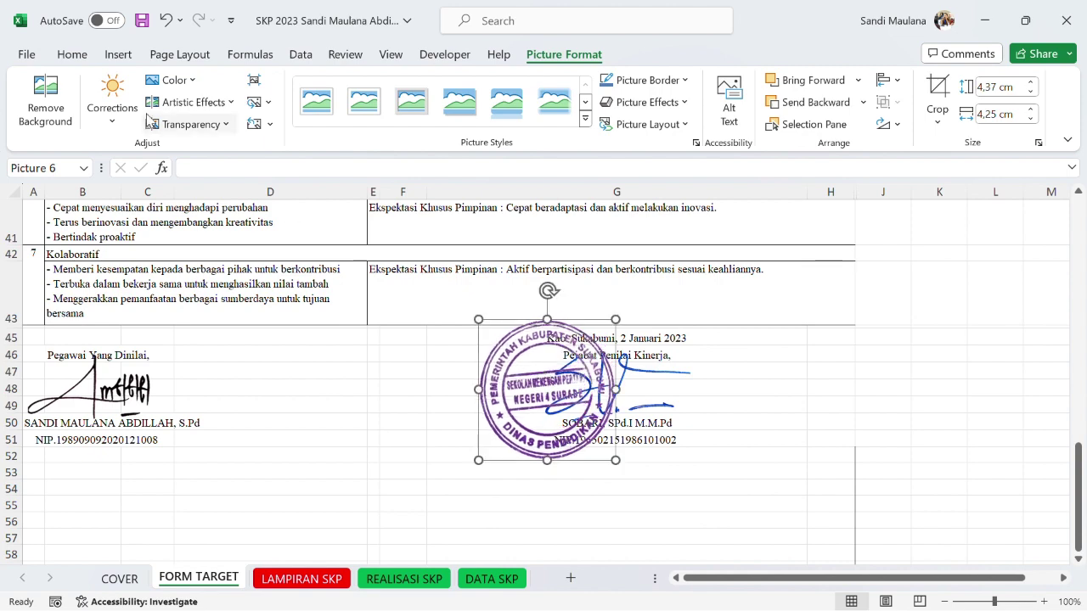
click(190, 81)
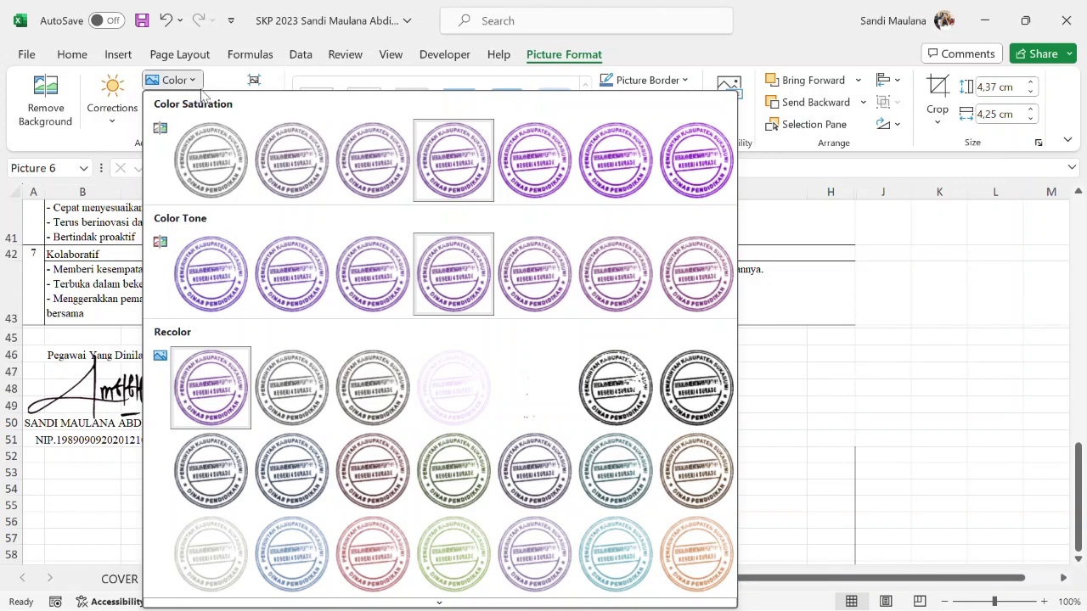
Apply Saturation 400% to the round stamp and then to the official's blue signature.
click(692, 174)
click(655, 382)
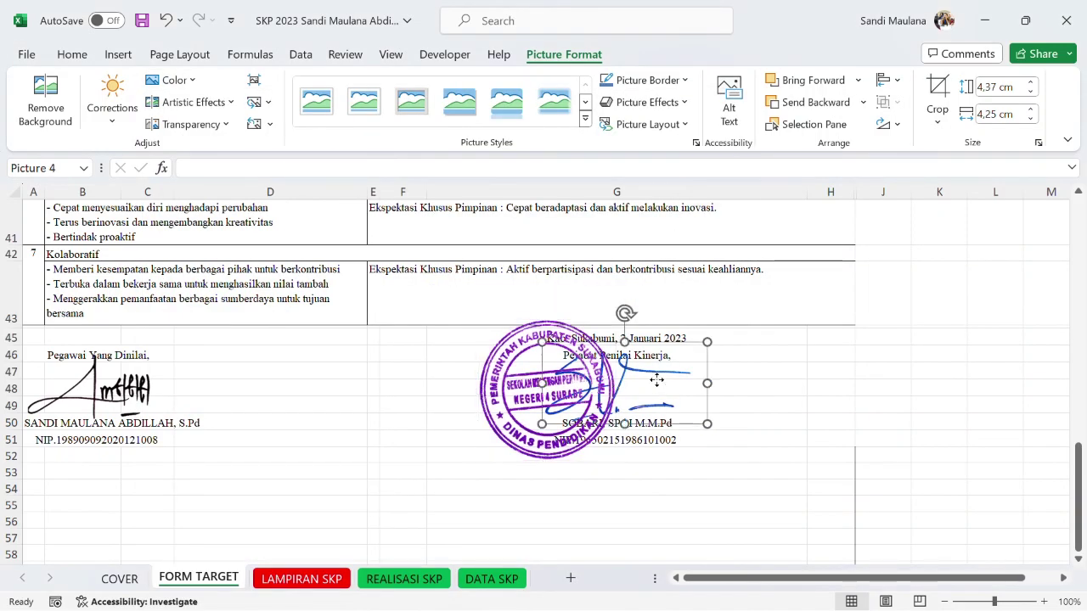
click(175, 80)
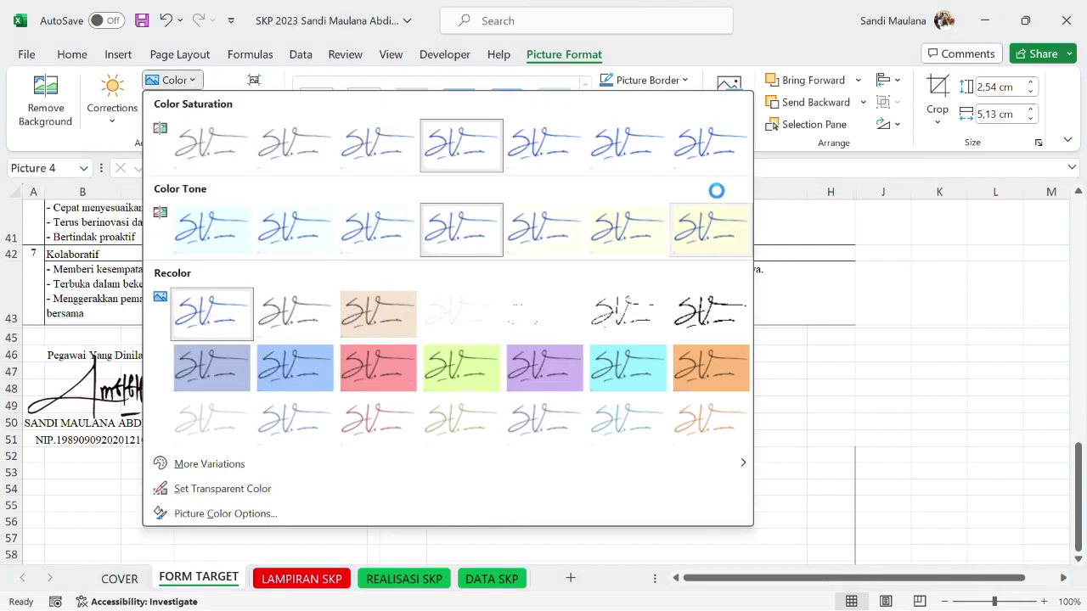
click(709, 149)
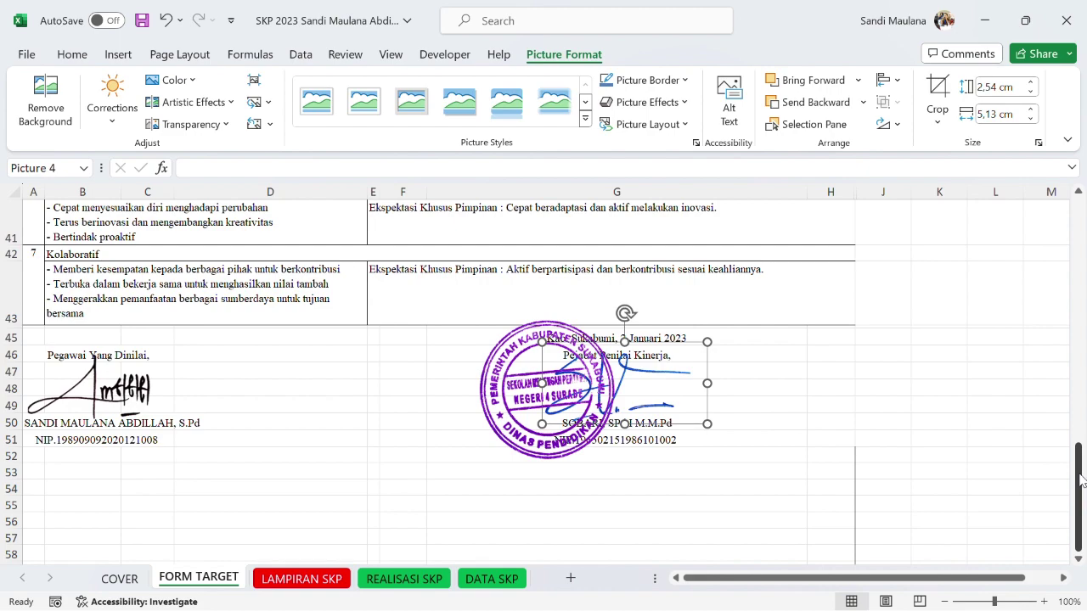
drag(1081, 480, 1079, 481)
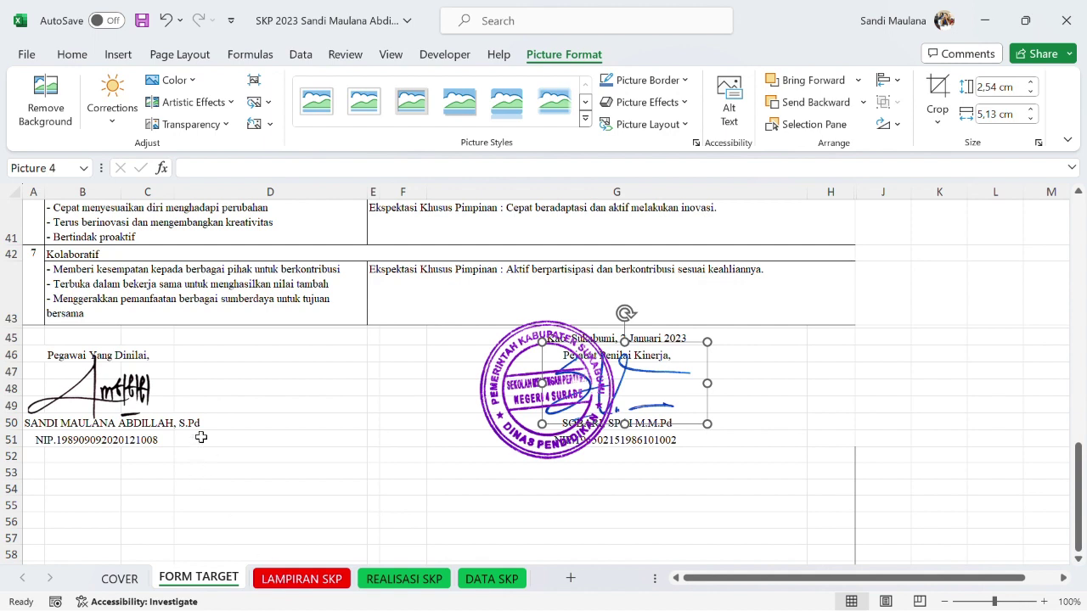
On LAMPIRAN SKP, move the signers' names and IDs from B22:C23 down to rows 23–24.
click(116, 380)
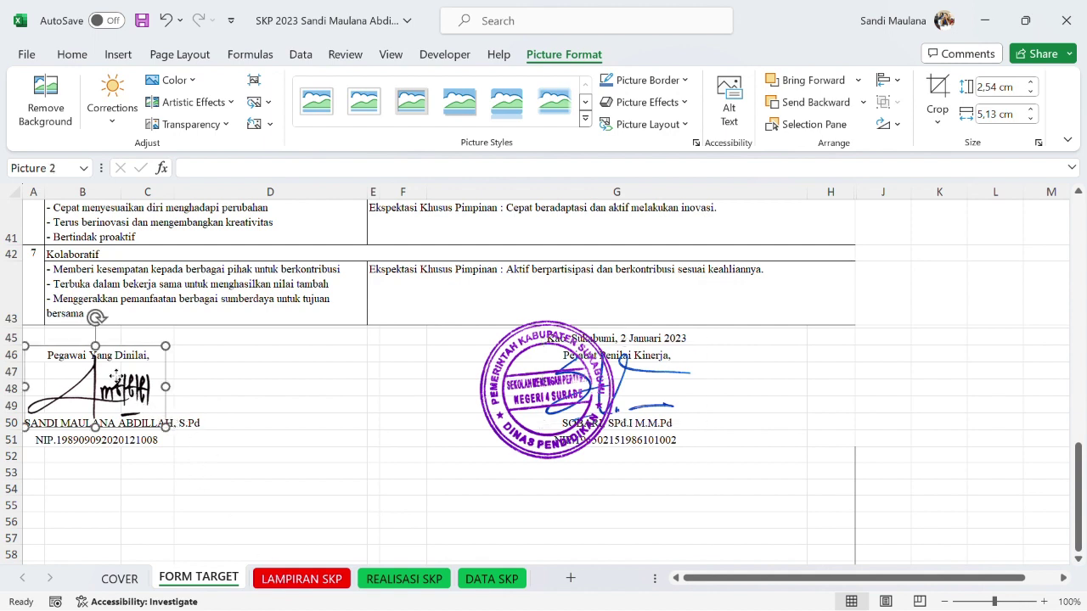
click(320, 581)
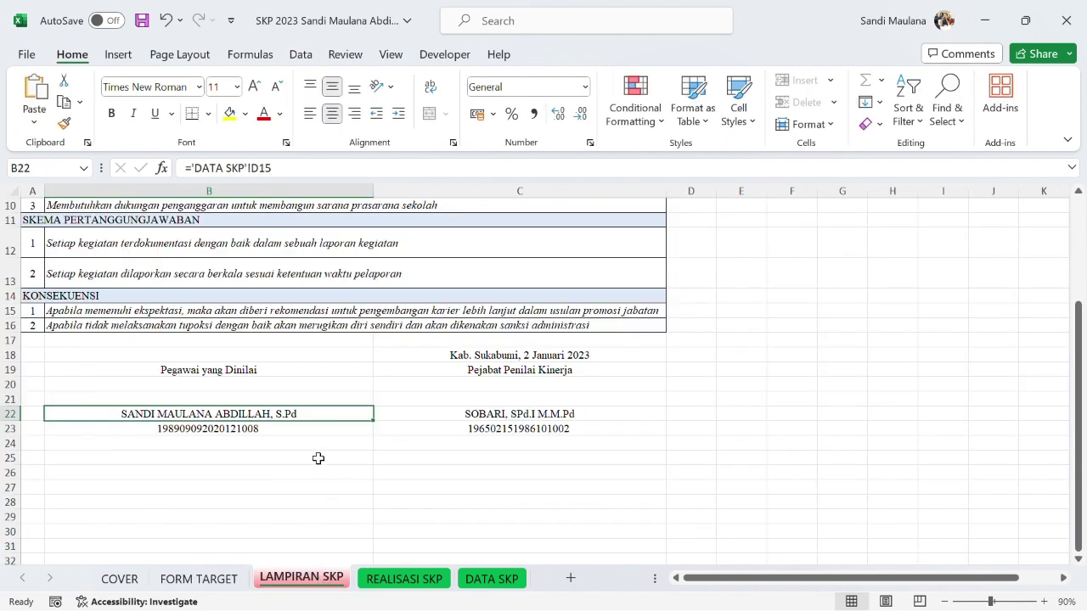
click(231, 427)
click(226, 414)
key(shift+Right)
key(shift+Down)
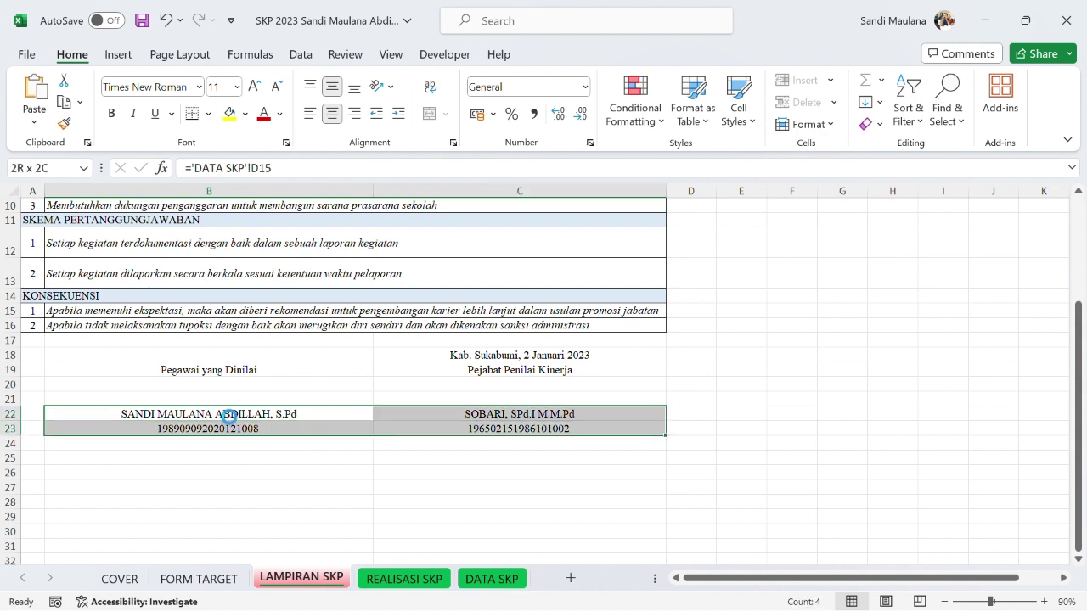
click(553, 362)
click(347, 55)
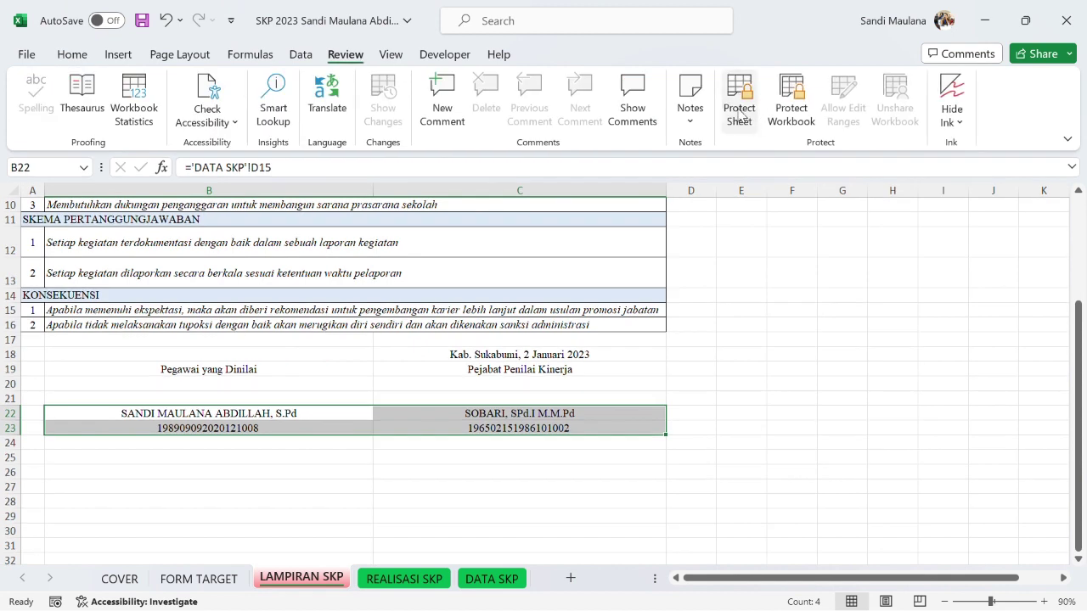
key(ctrl+c)
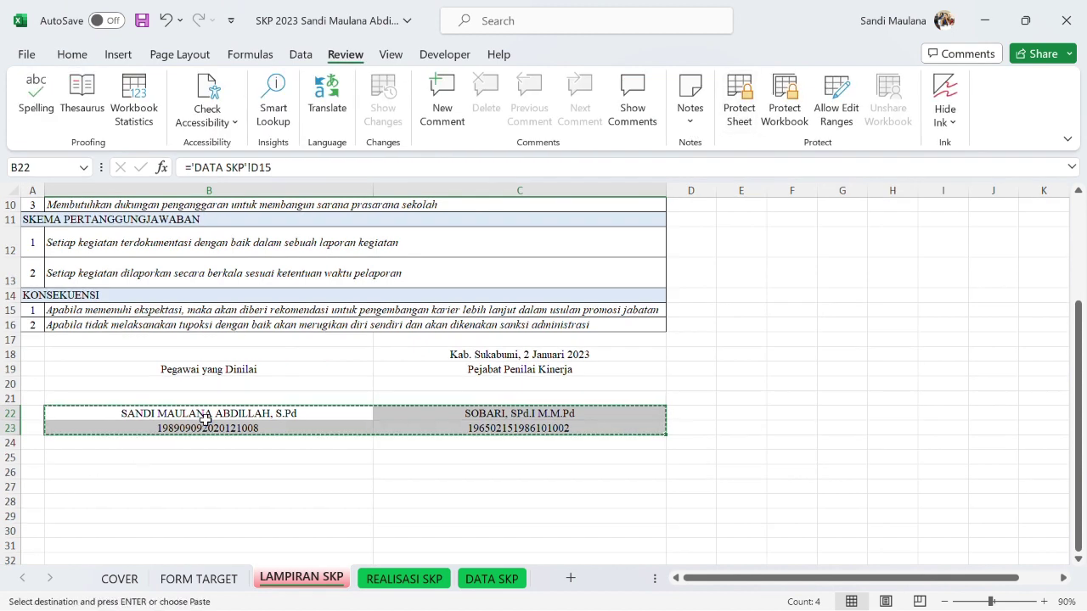
click(198, 425)
key(ctrl+v)
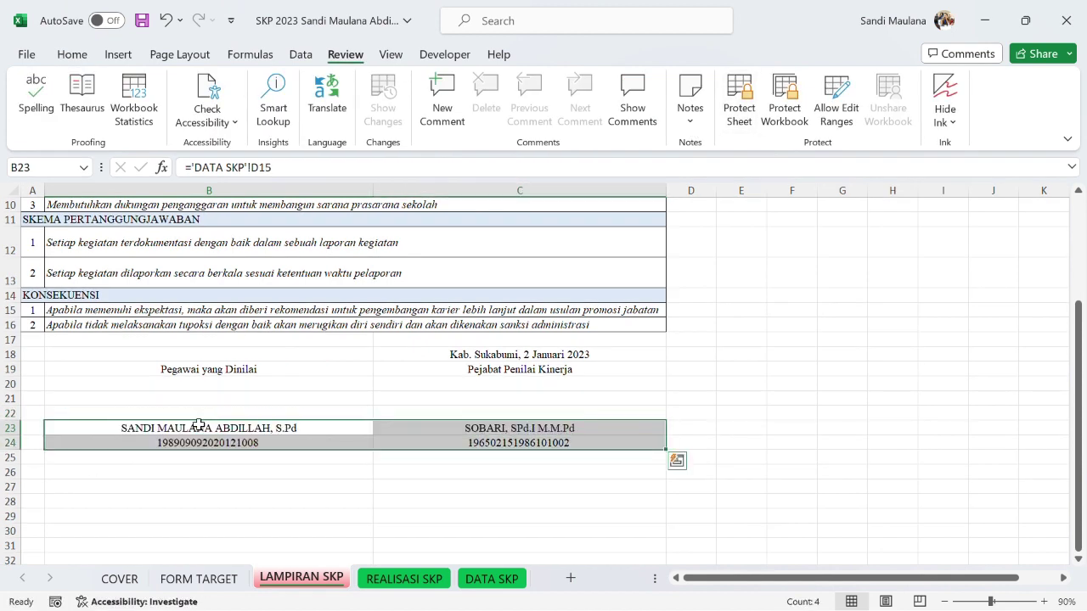
Paste the employee signature from FORM TARGET above the employee name on LAMPIRAN SKP.
click(201, 578)
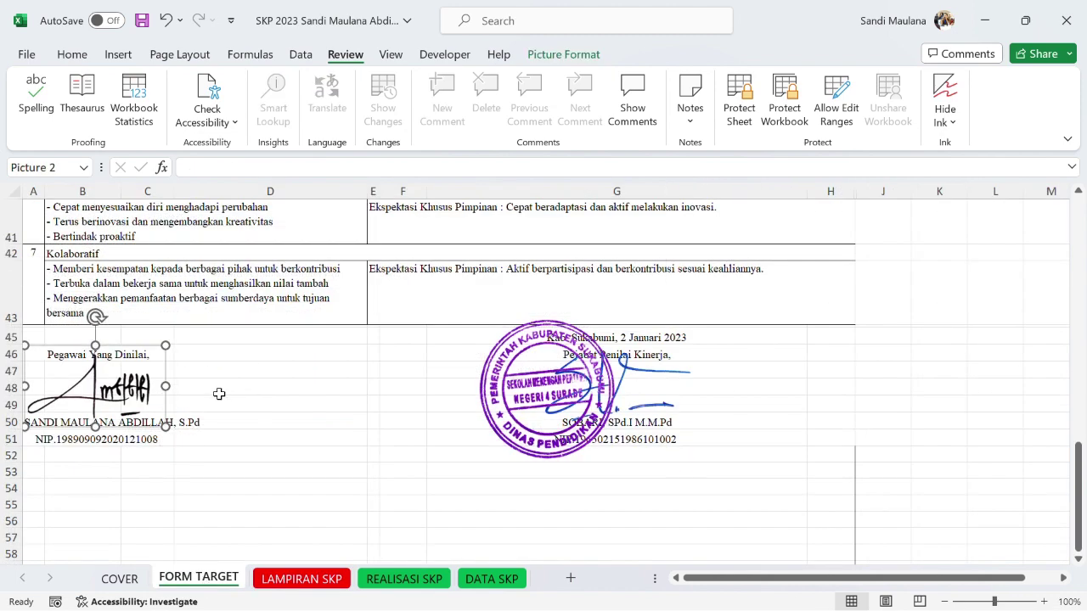
click(314, 579)
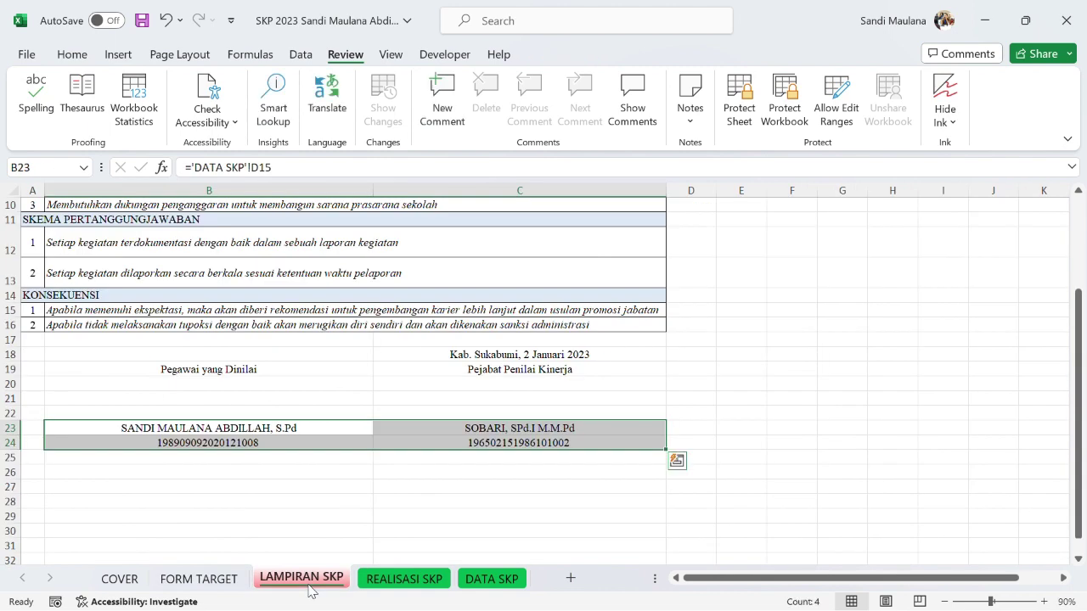
click(174, 388)
key(ctrl+v)
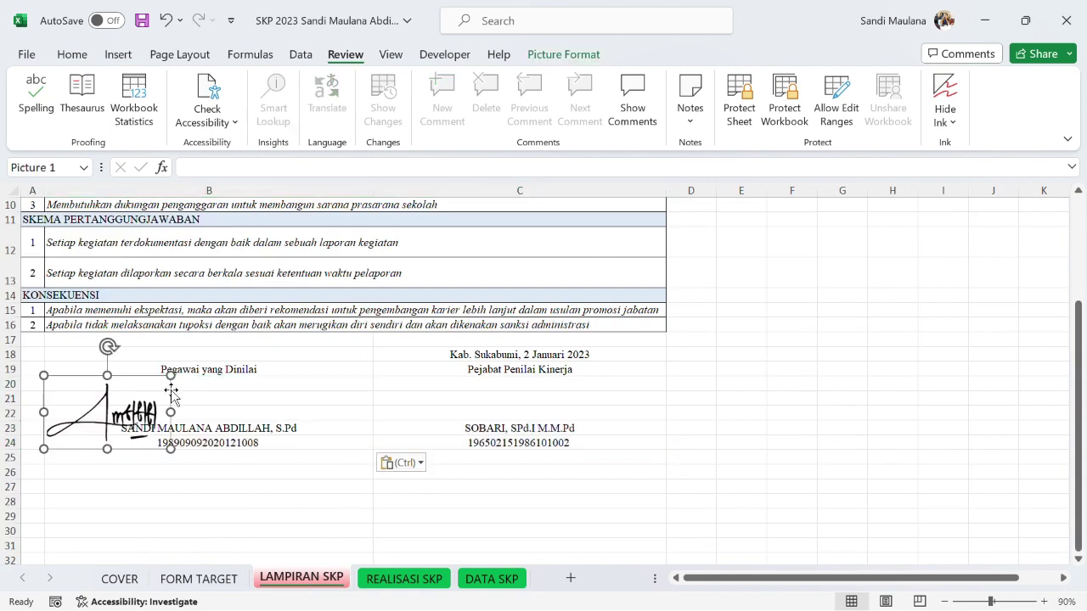
drag(110, 390, 202, 366)
Copy the stamp and appraiser signature onto the Pejabat Penilai Kinerja block of LAMPIRAN SKP.
click(227, 580)
click(543, 427)
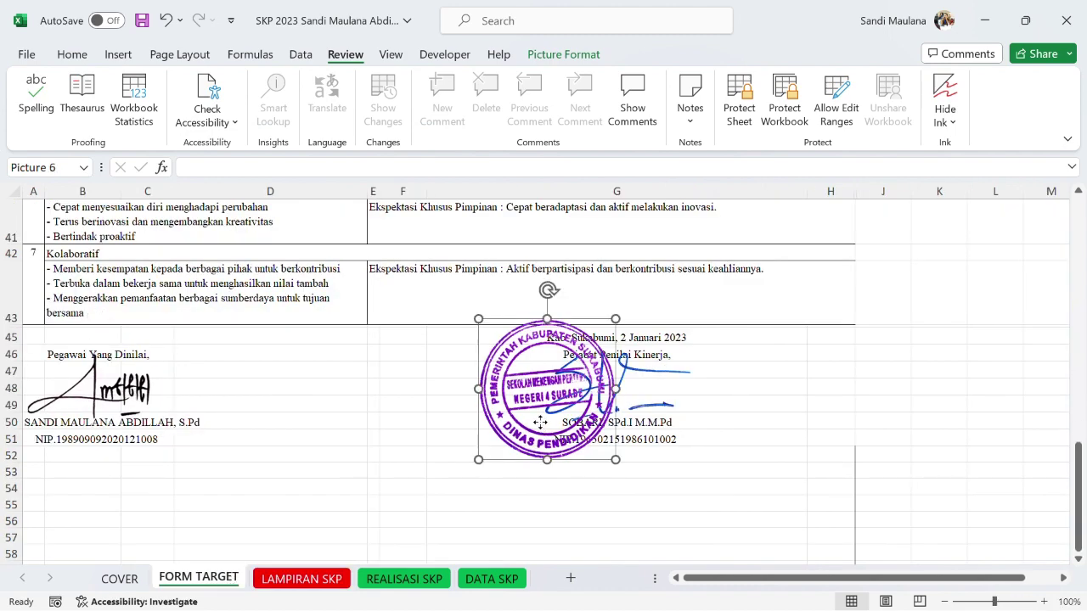
click(665, 384)
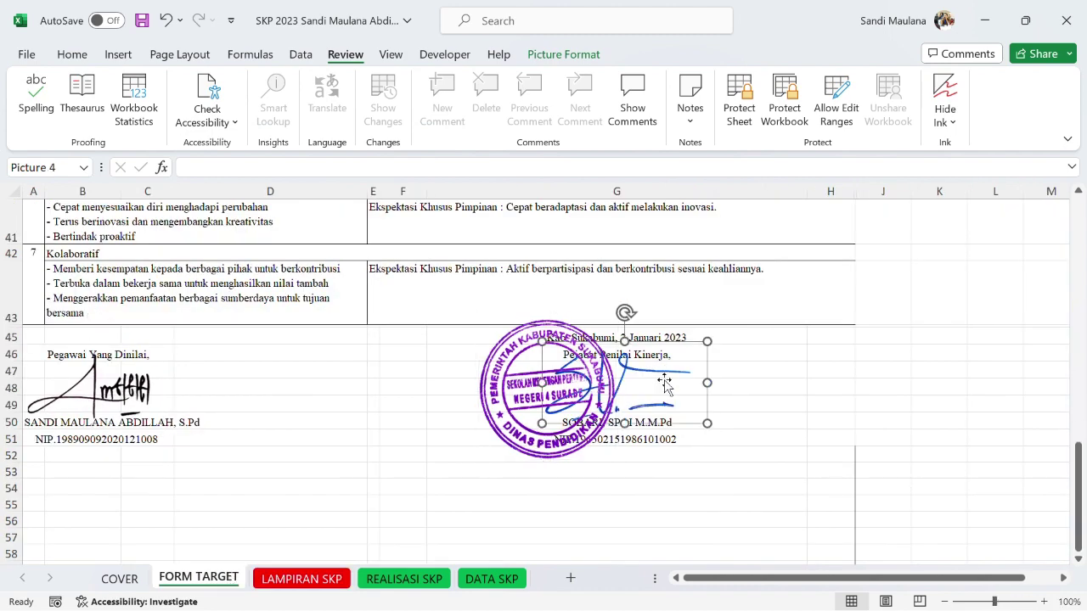
ctrl+click(519, 400)
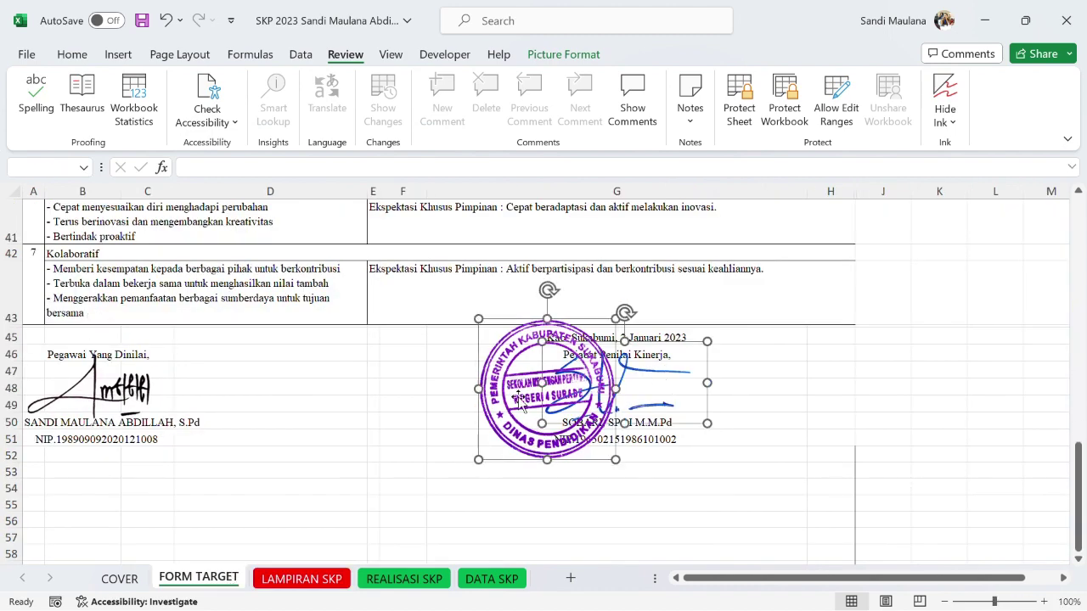
click(314, 584)
key(ctrl+v)
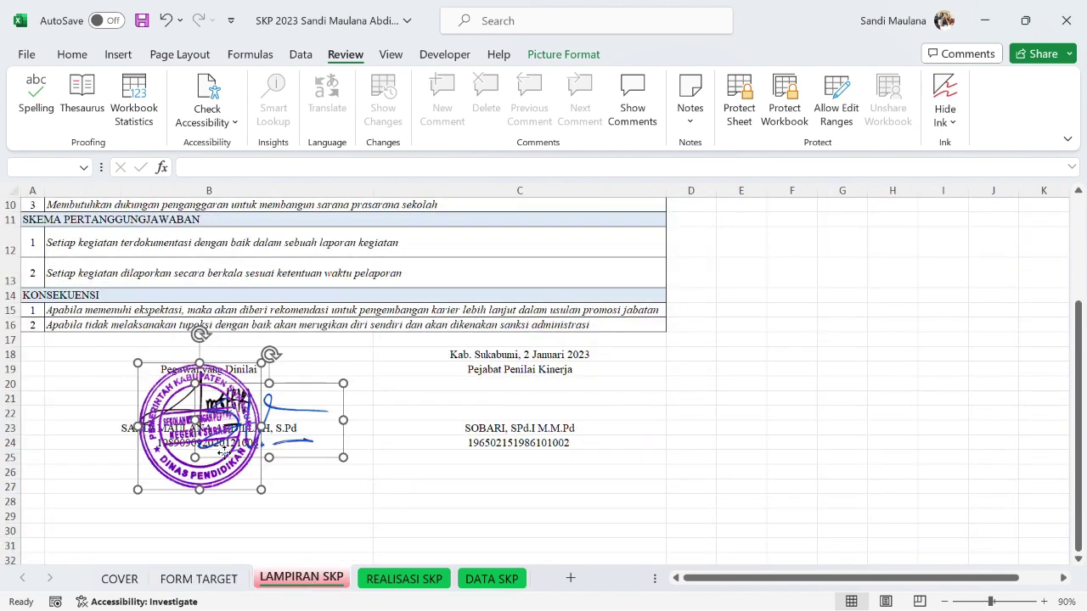
drag(225, 453, 488, 433)
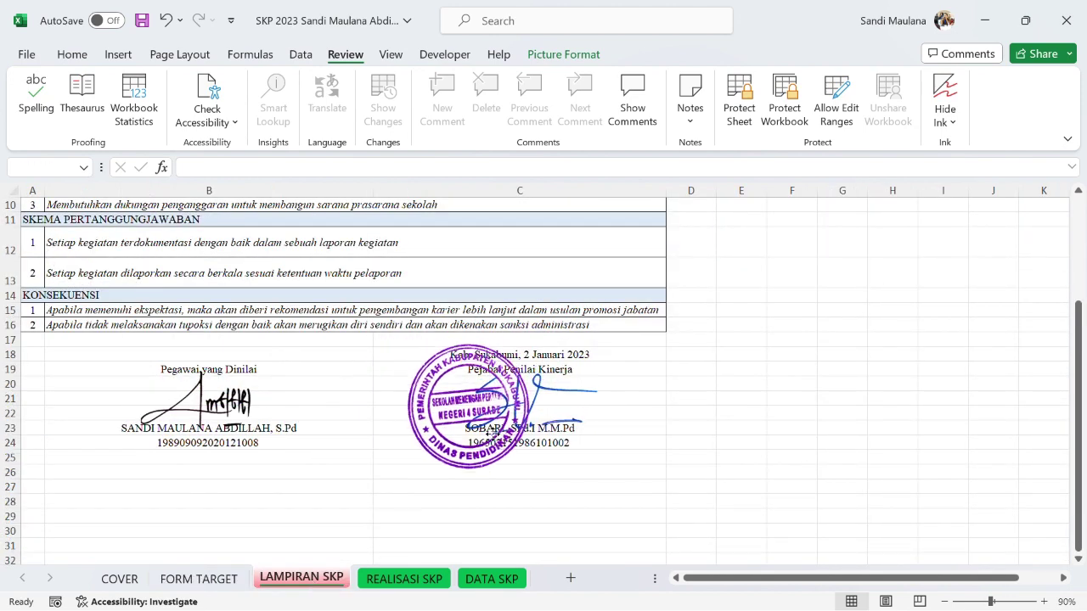
click(198, 579)
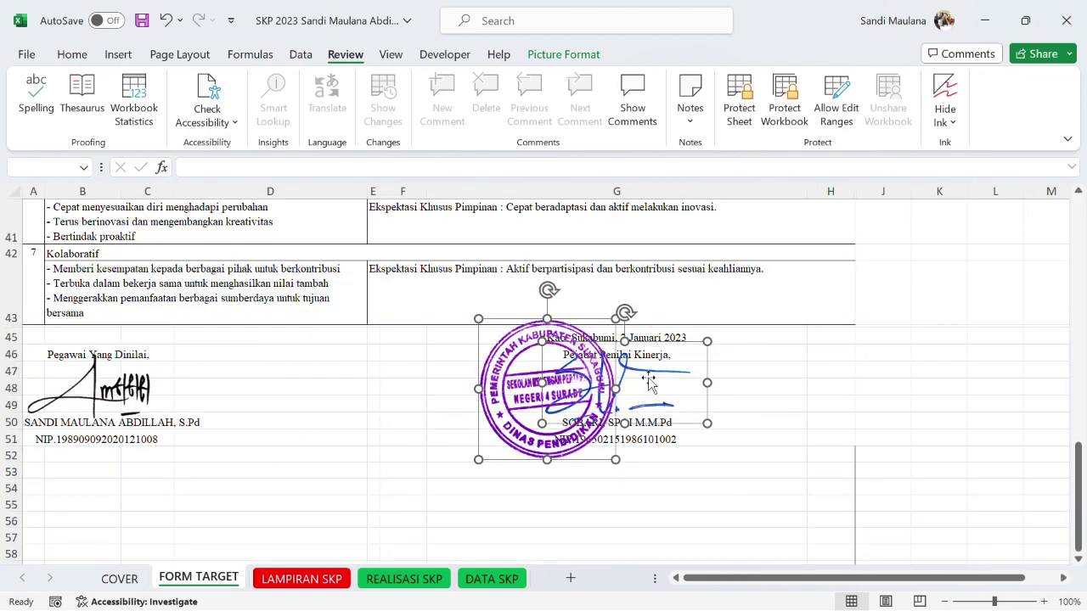
drag(1078, 476, 1078, 208)
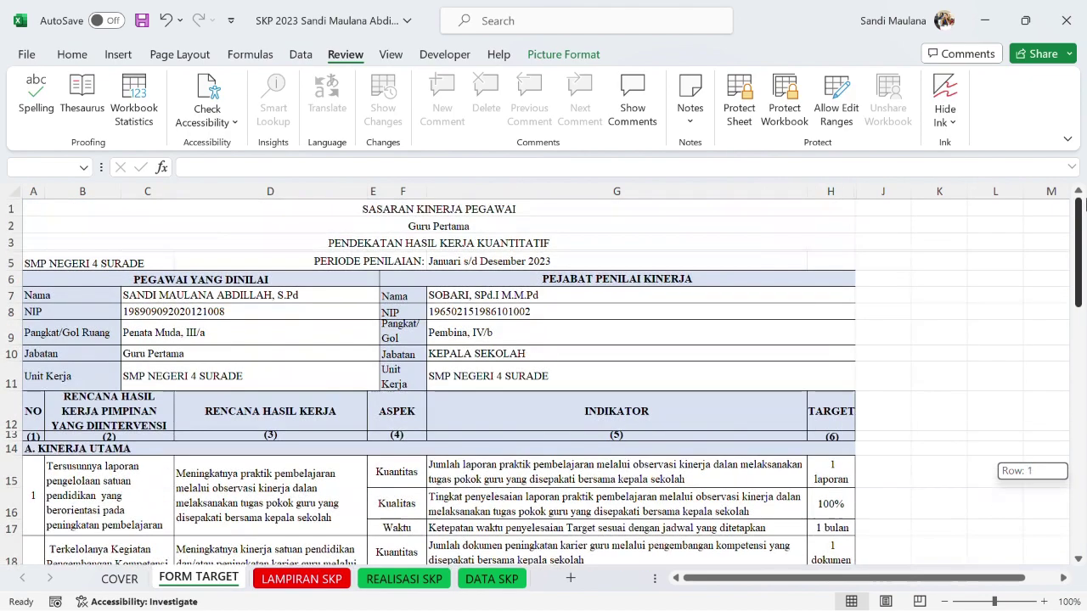
Set A1:H51 of FORM TARGET as the print area and preview it with Ctrl+P.
click(393, 210)
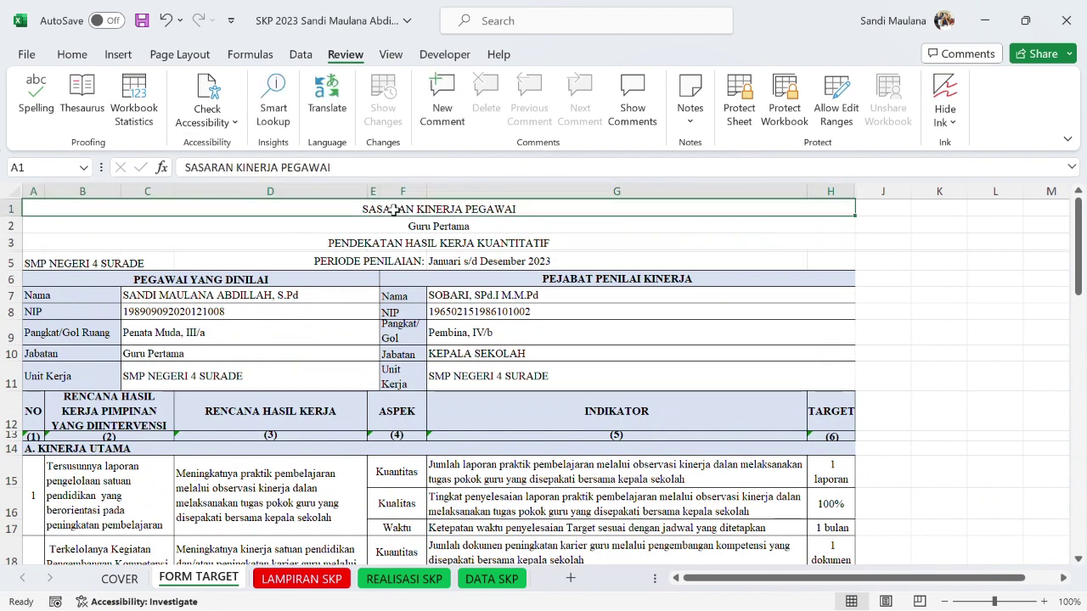
mouse_move(393, 210)
mouse_down()
mouse_move(854, 558)
mouse_move(854, 478)
mouse_up()
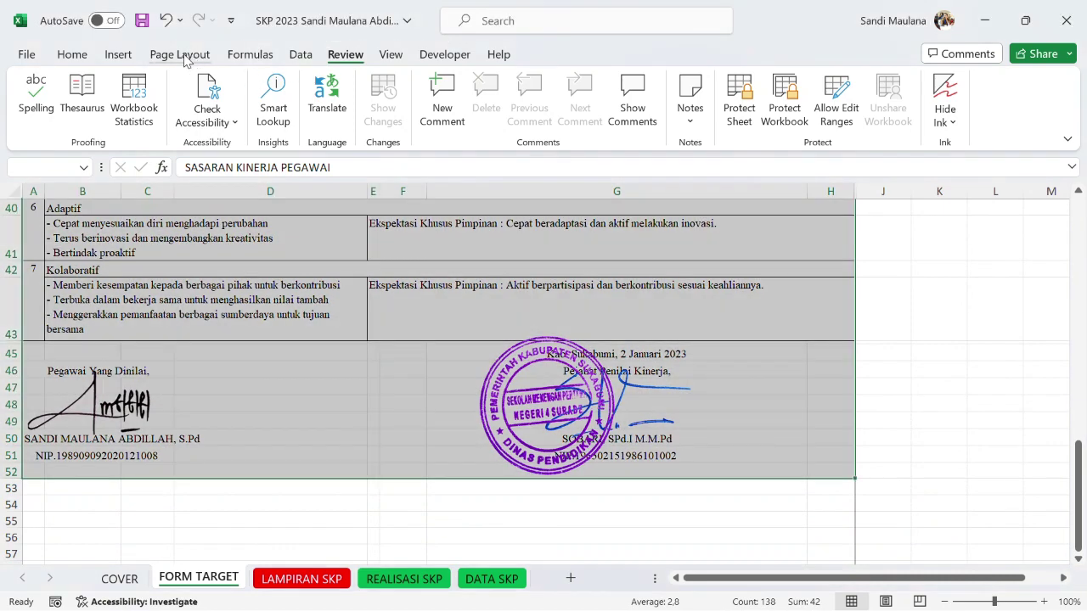
click(186, 59)
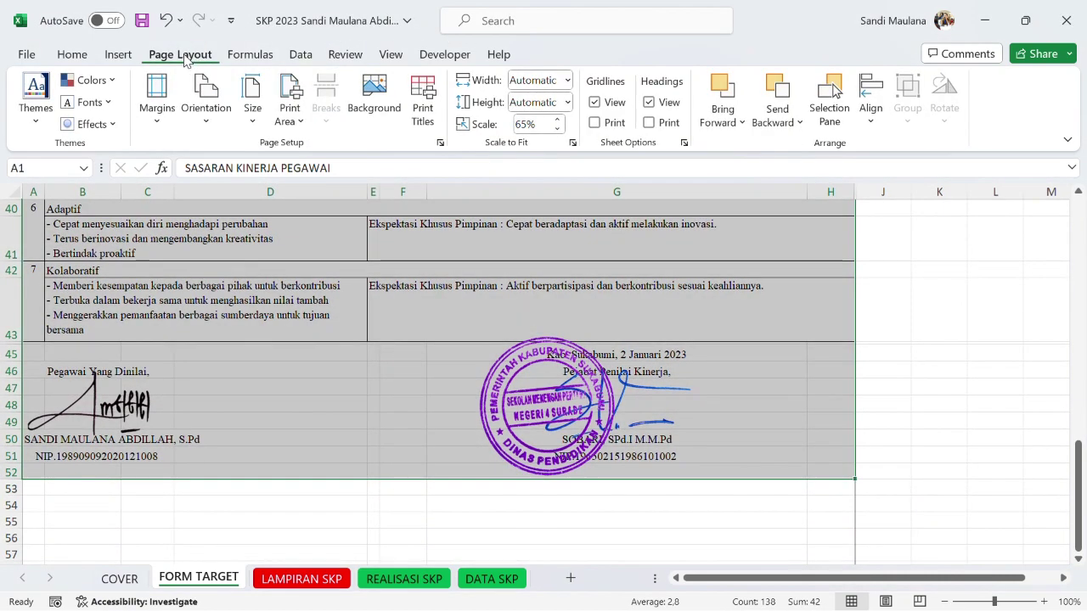
click(291, 106)
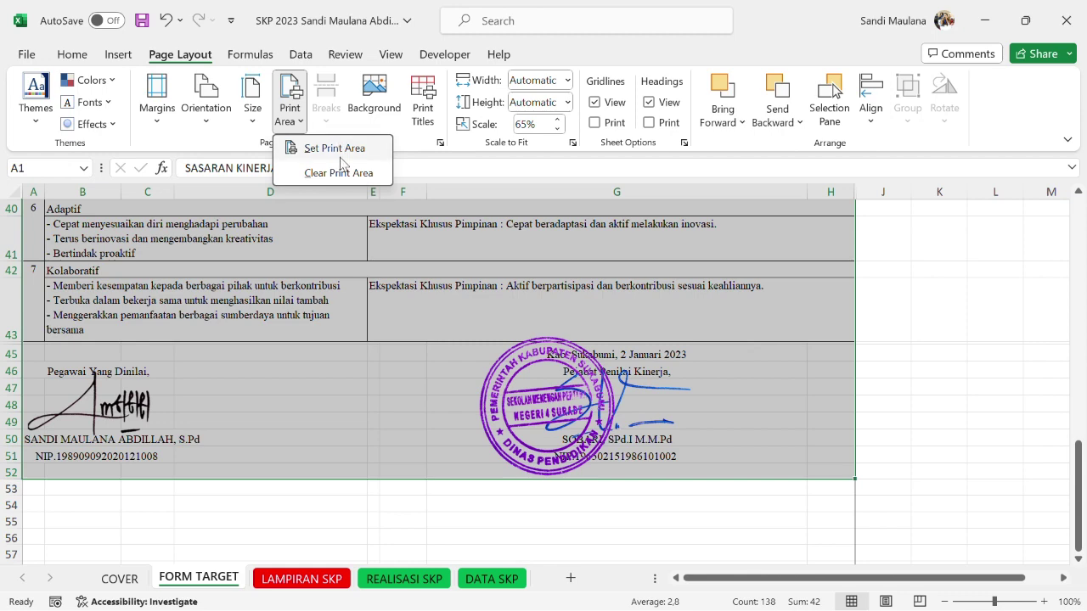
click(335, 149)
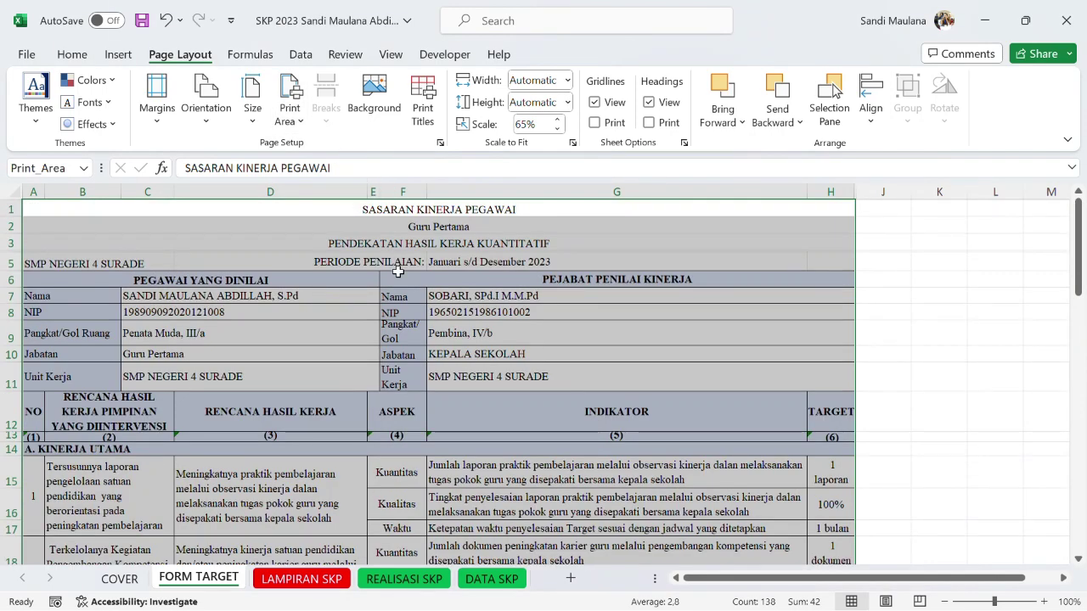
key(ctrl+p)
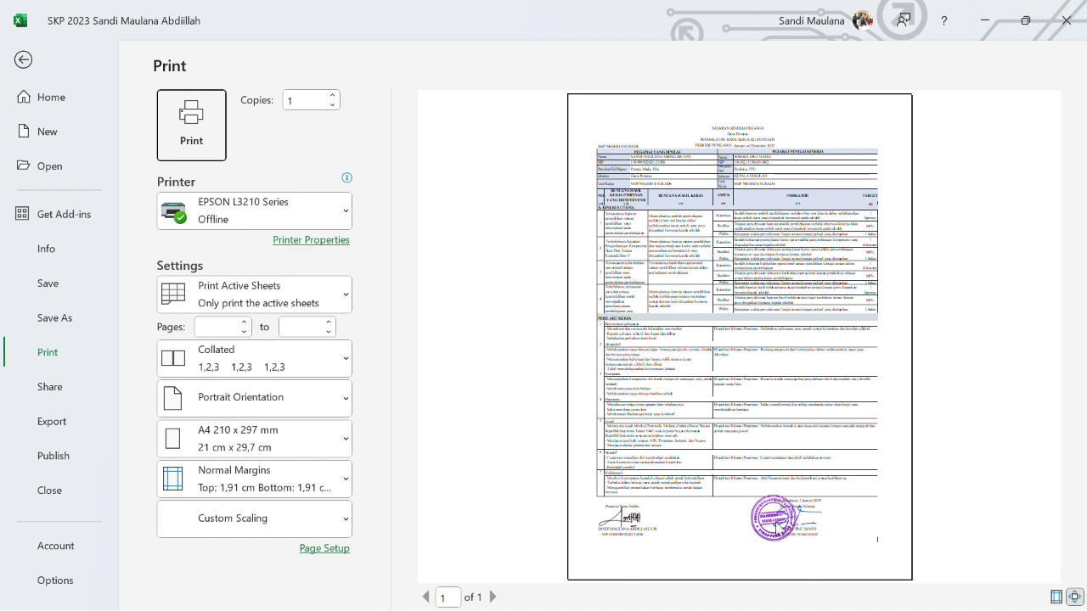
Save the form as a PDF named 'Page 1' in the Downloads folder.
click(85, 316)
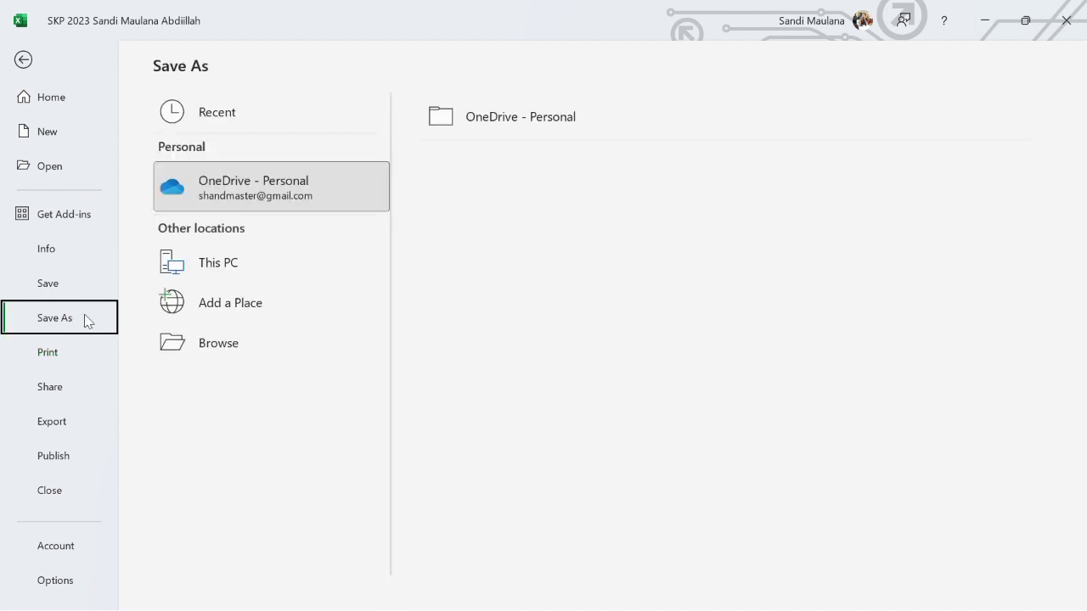
click(237, 341)
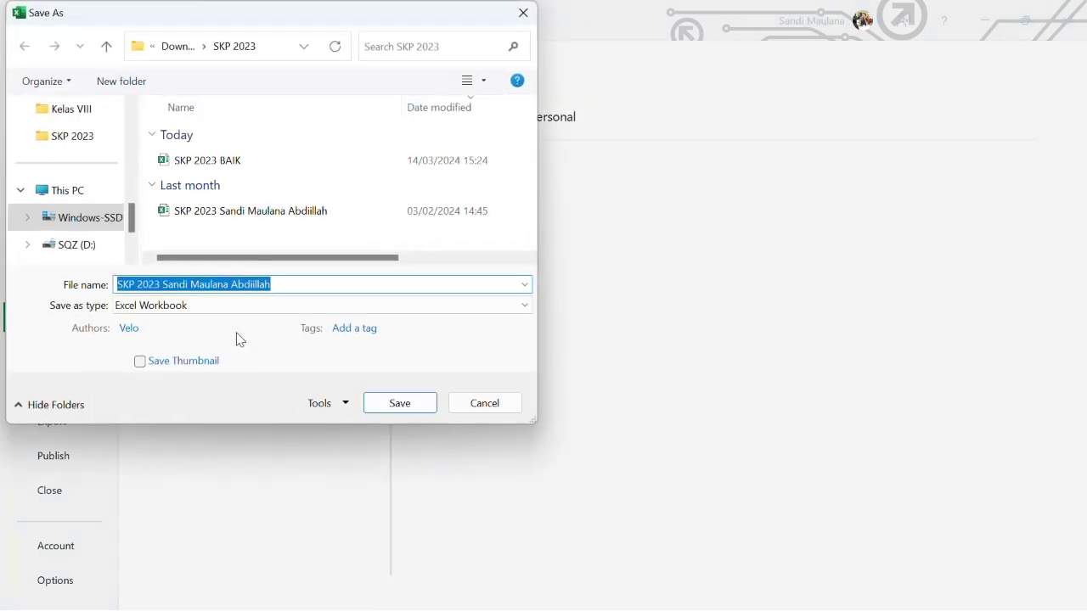
scroll(131, 119, up, 5)
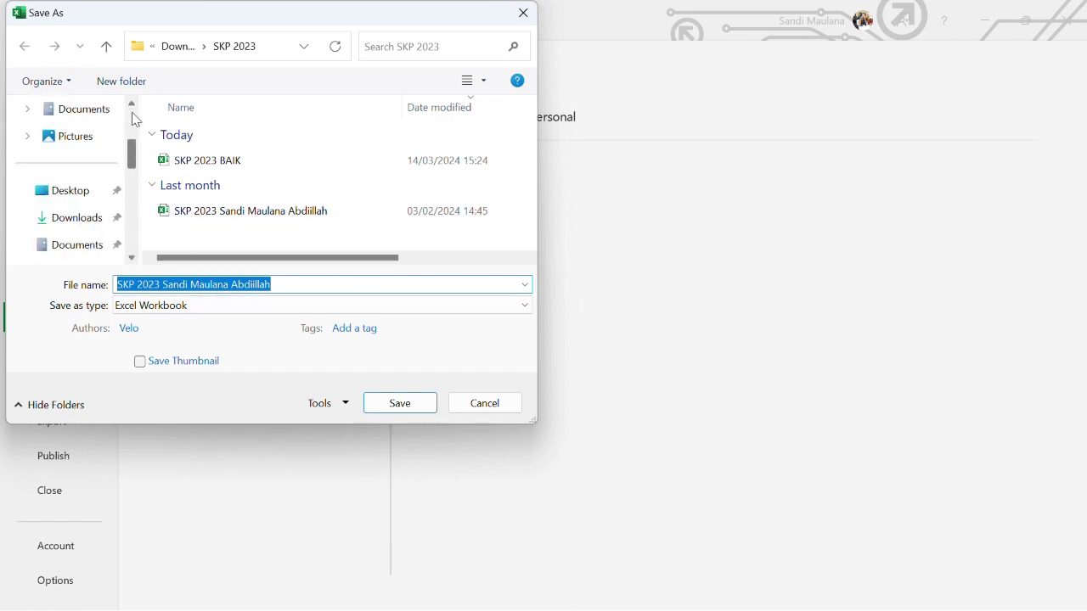
click(74, 220)
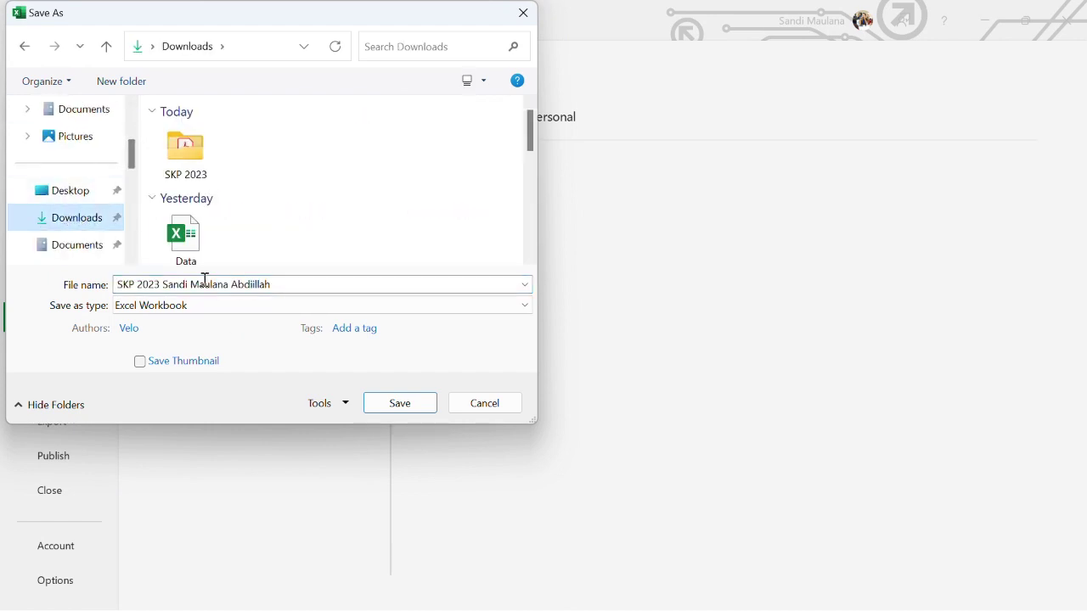
click(254, 286)
text(P)
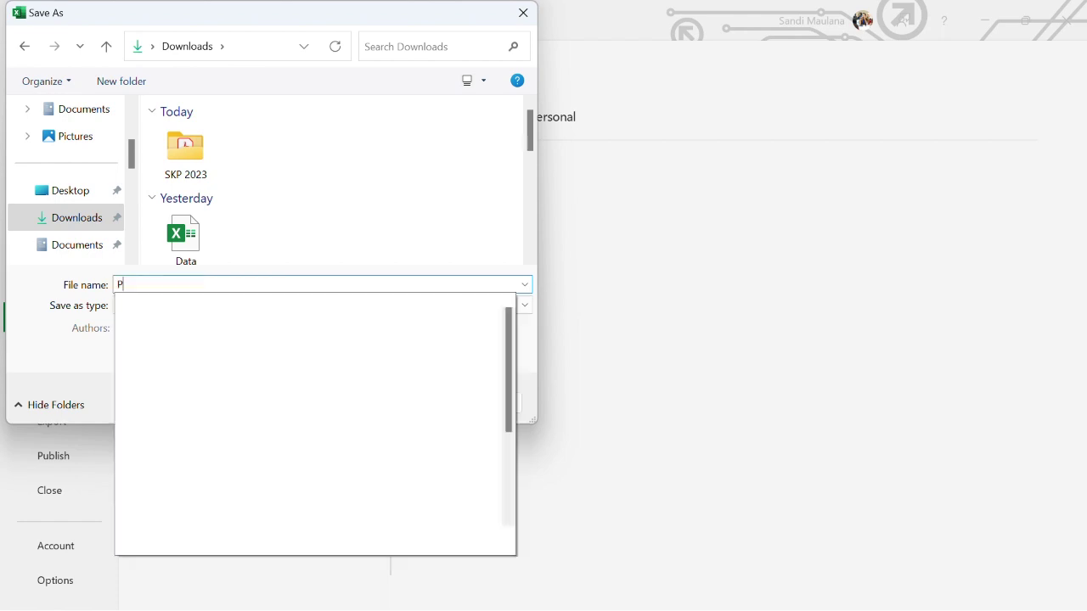
text(age 1)
click(258, 310)
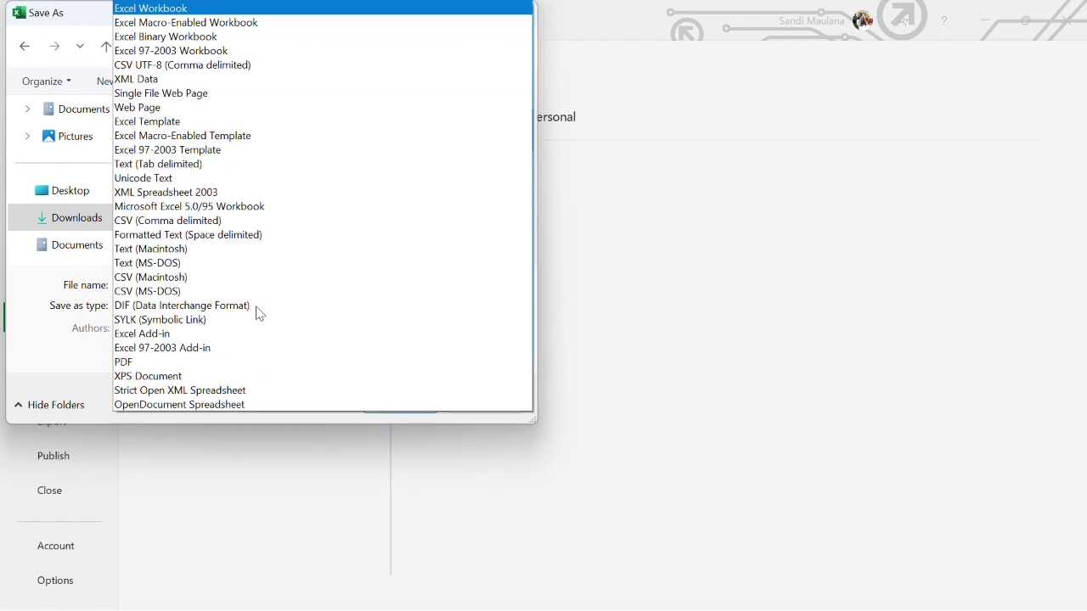
click(151, 366)
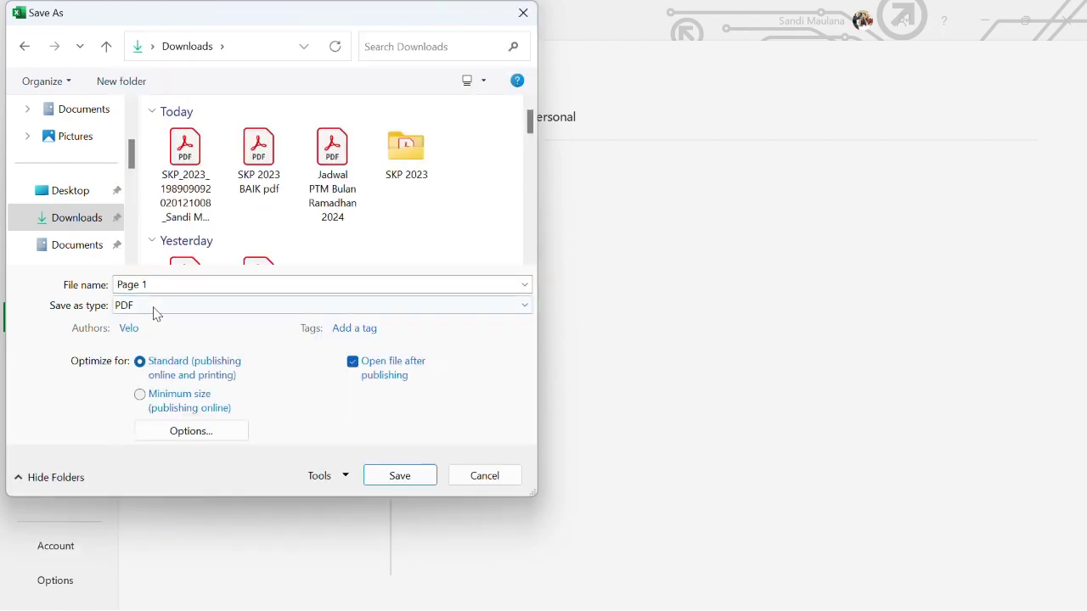
click(393, 474)
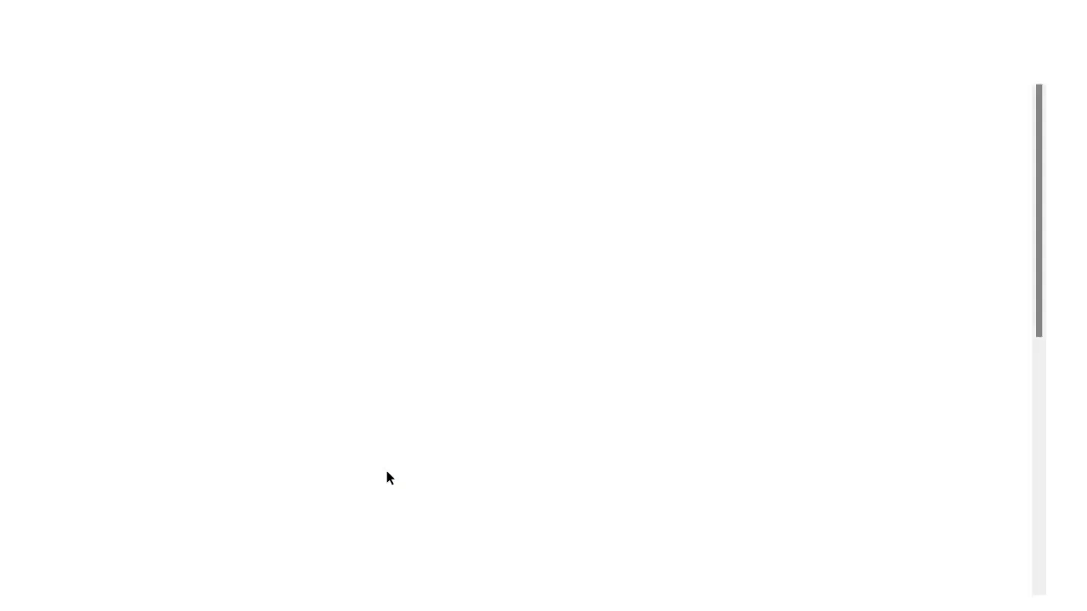
Scroll through Page 1.pdf in Acrobat to check both signatures and the stamp.
drag(1044, 247, 1075, 388)
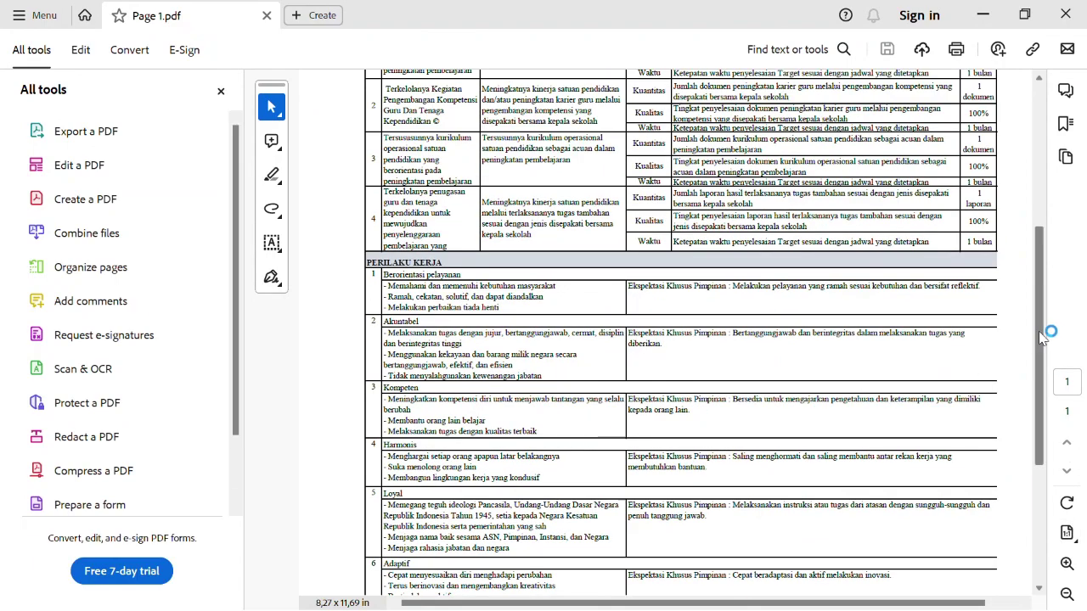
mouse_move(1039, 340)
mouse_down()
mouse_move(1030, 448)
mouse_move(1038, 213)
mouse_up()
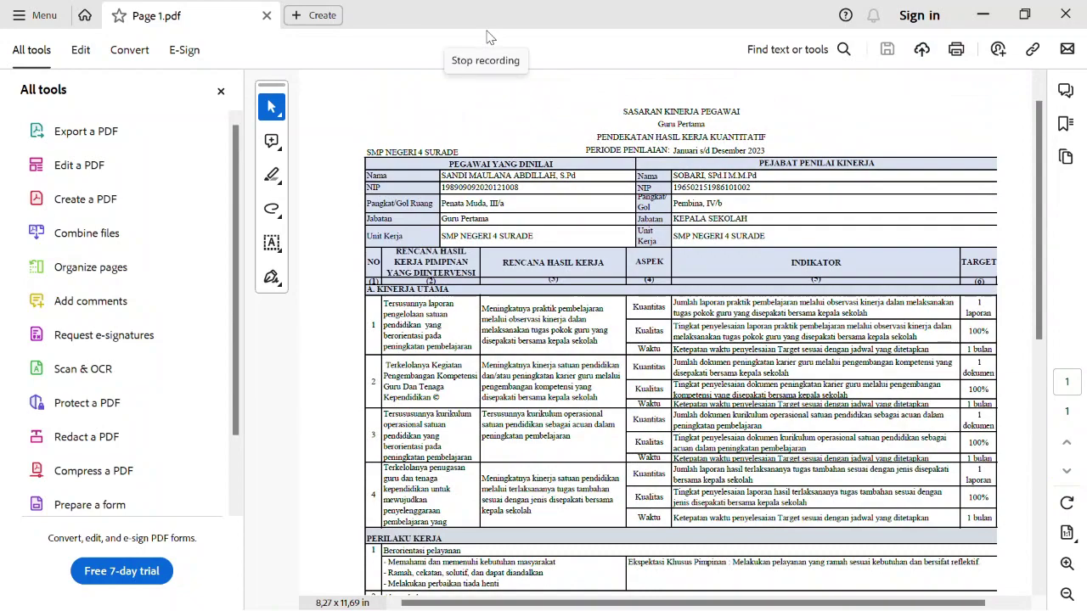